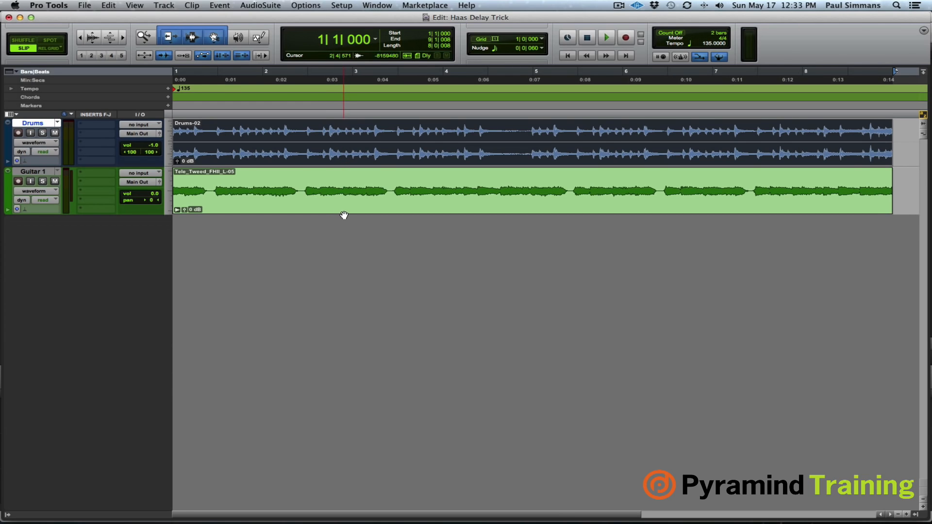
- Play back the Drums and Guitar 1 tracks together from the start
{"action": "key", "text": "space"}
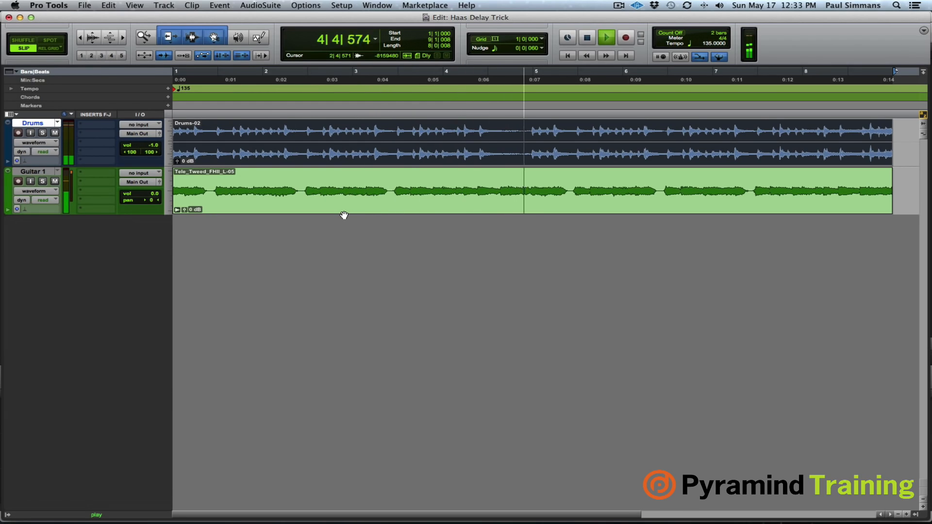
{"action": "key", "text": "space"}
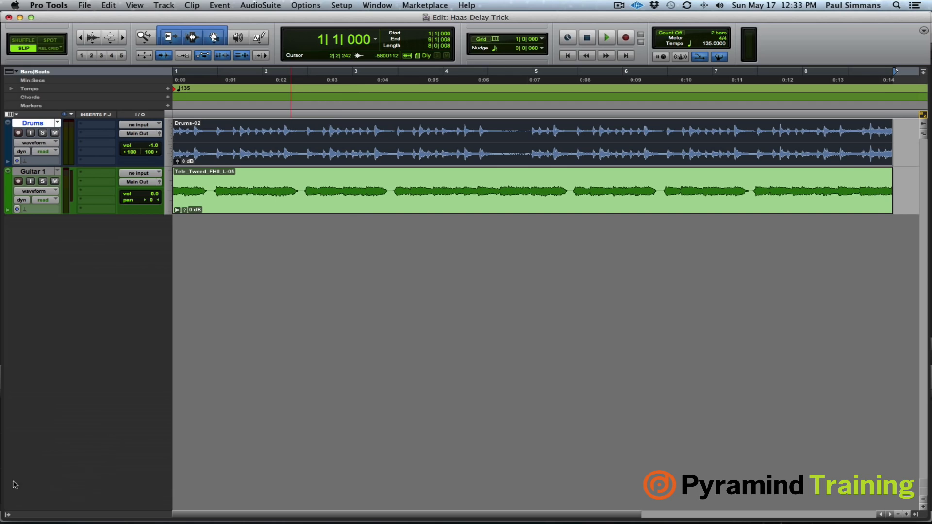
- Show the hidden Guitar 2 track, make it active, and audition it with the other tracks
{"action": "left_click", "coordinate": [7, 516]}
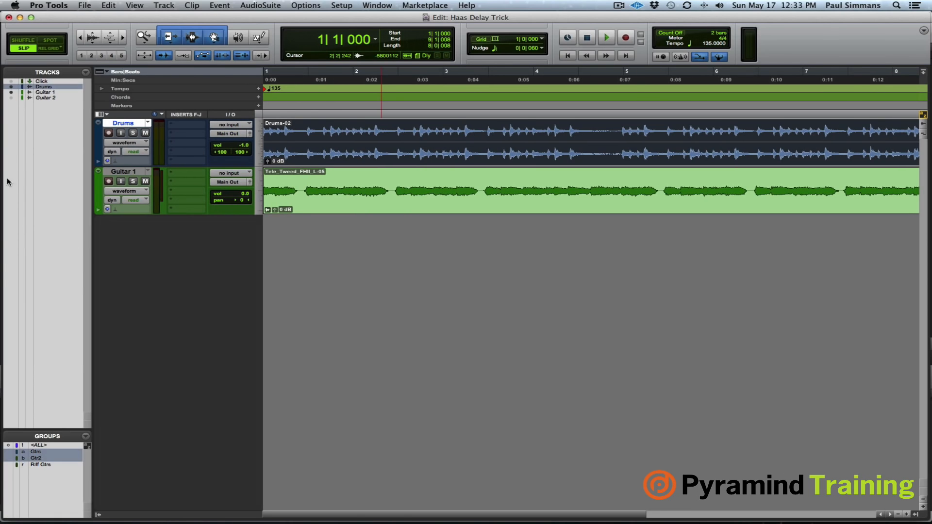
{"action": "left_click", "coordinate": [11, 99]}
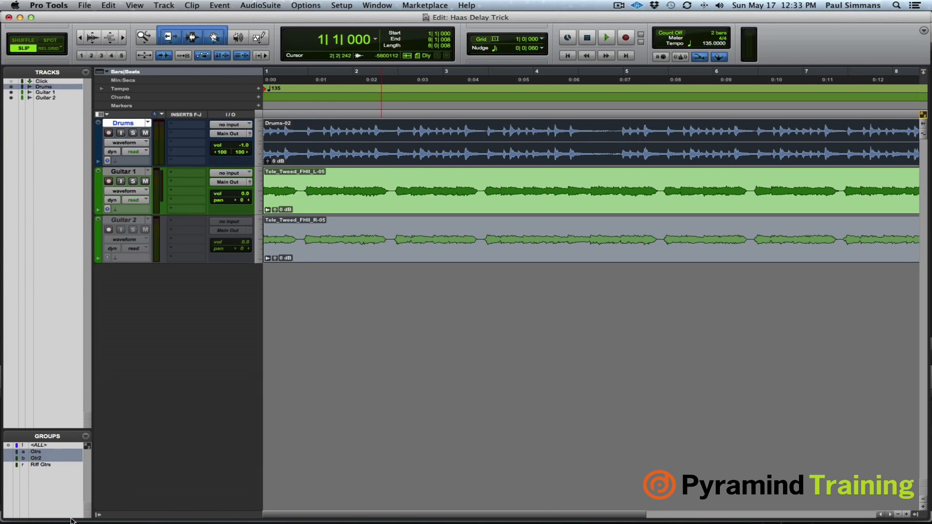
{"action": "left_click", "coordinate": [98, 515]}
{"action": "right_click", "coordinate": [38, 220]}
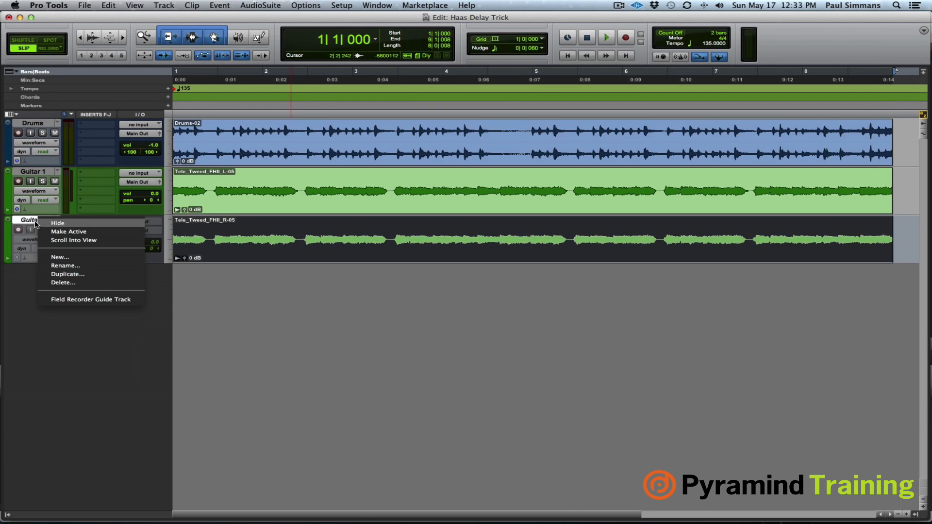
{"action": "left_click", "coordinate": [250, 251]}
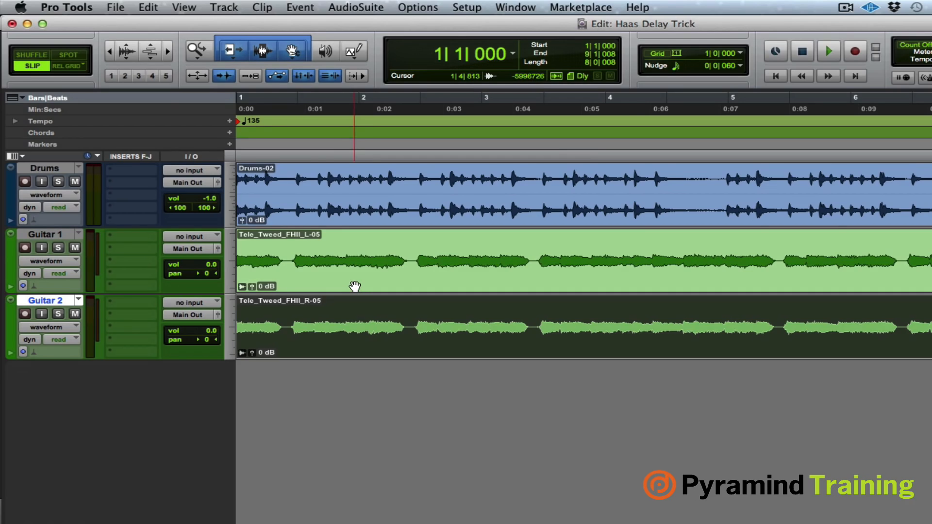
{"action": "key", "text": "space"}
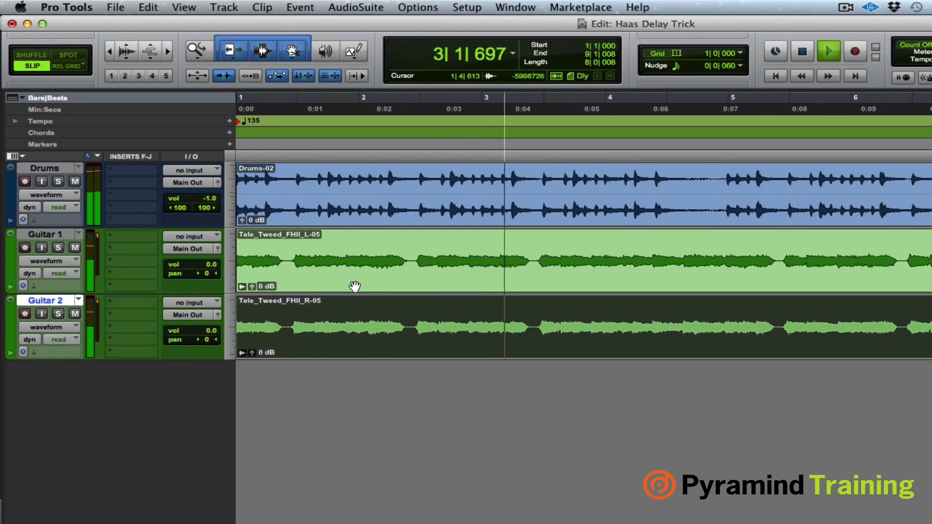
{"action": "key", "text": "space"}
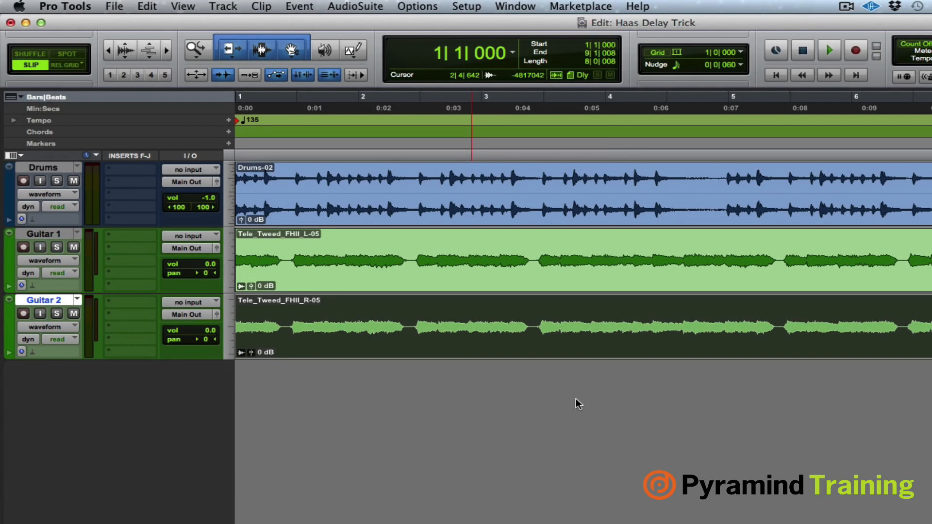
- Pan Guitar 1 to 100 left and Guitar 2 to 100 right, and audition the mix
{"action": "left_click_drag", "start_coordinate": [206, 273], "coordinate": [208, 278]}
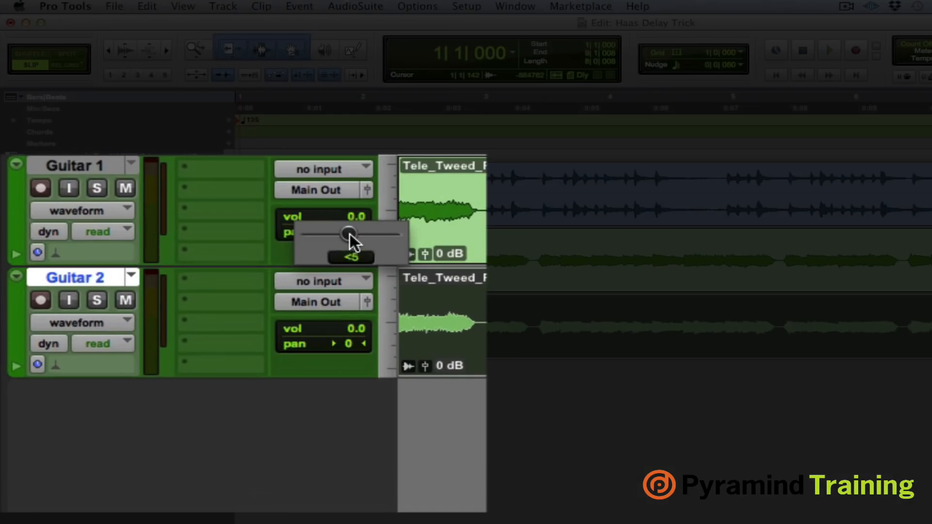
{"action": "left_click_drag", "start_coordinate": [350, 233], "coordinate": [267, 236]}
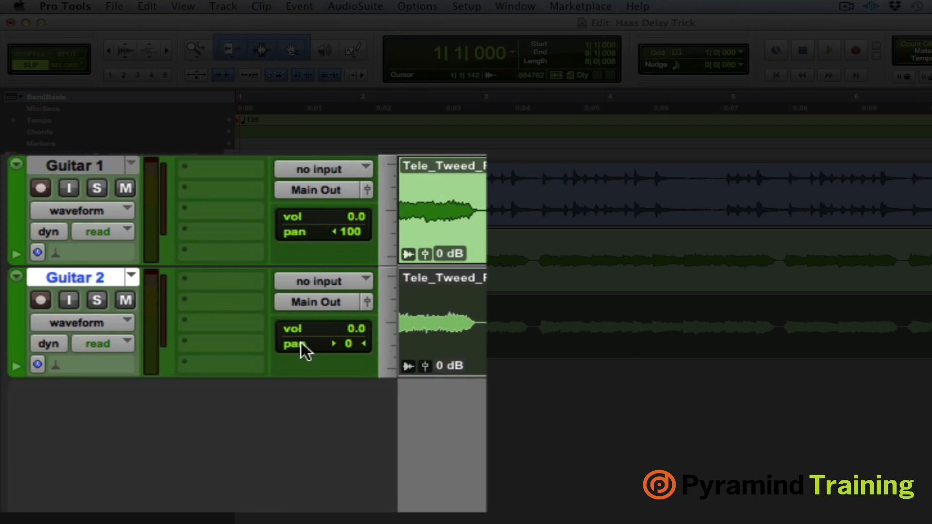
{"action": "left_click_drag", "start_coordinate": [349, 342], "coordinate": [481, 351]}
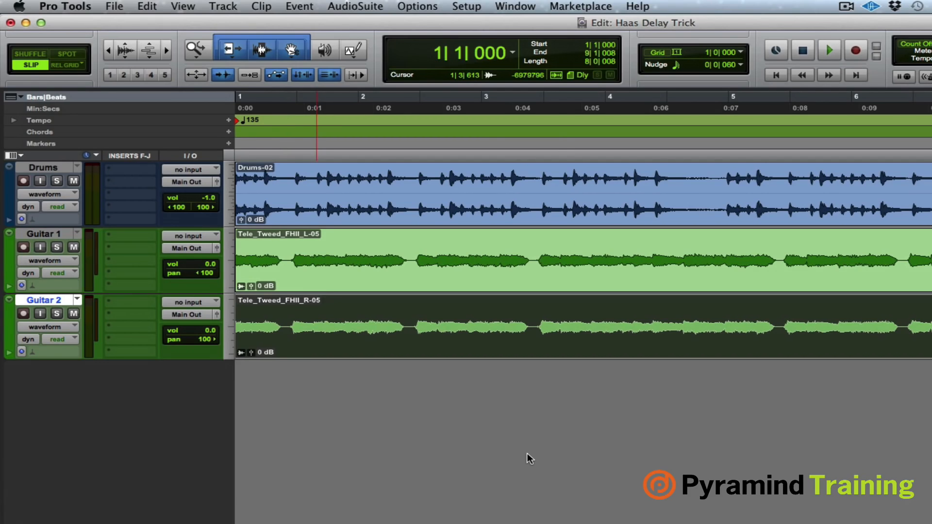
{"action": "key", "text": "space"}
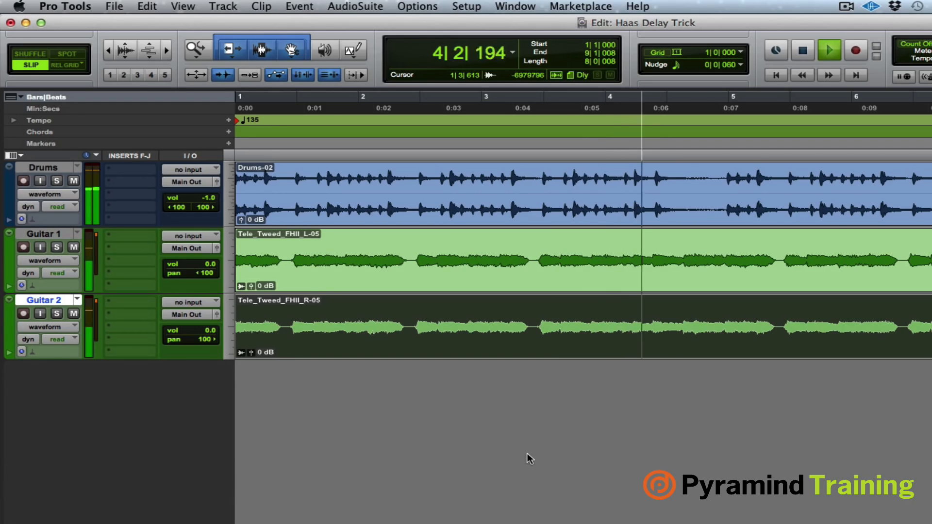
{"action": "key", "text": "space"}
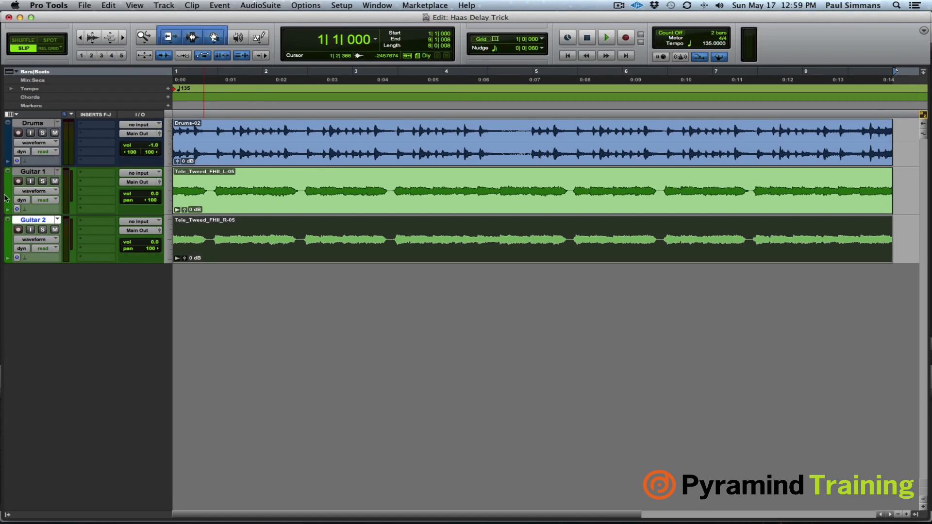
- Hide Guitar 2 and make it inactive, and reset Guitar 1's pan to 0
{"action": "right_click", "coordinate": [48, 221]}
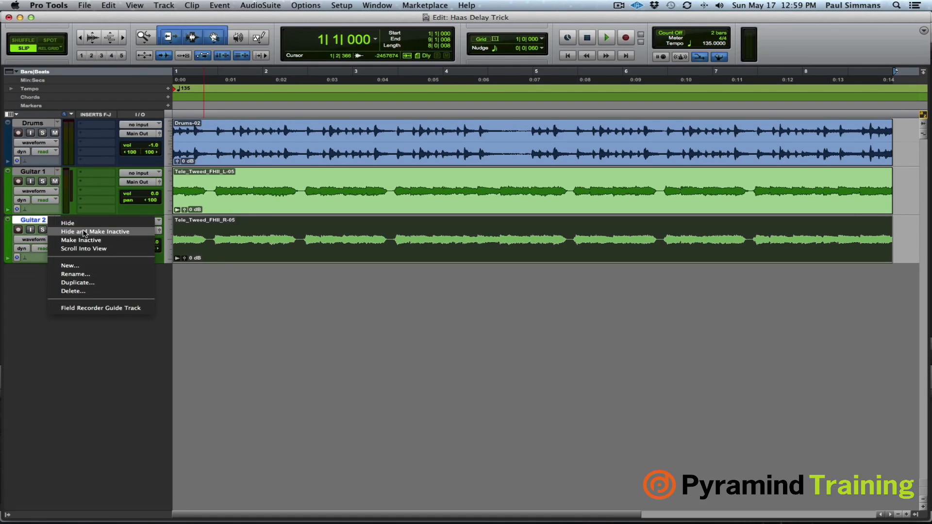
{"action": "left_click", "coordinate": [71, 231]}
{"action": "left_click", "coordinate": [306, 199]}
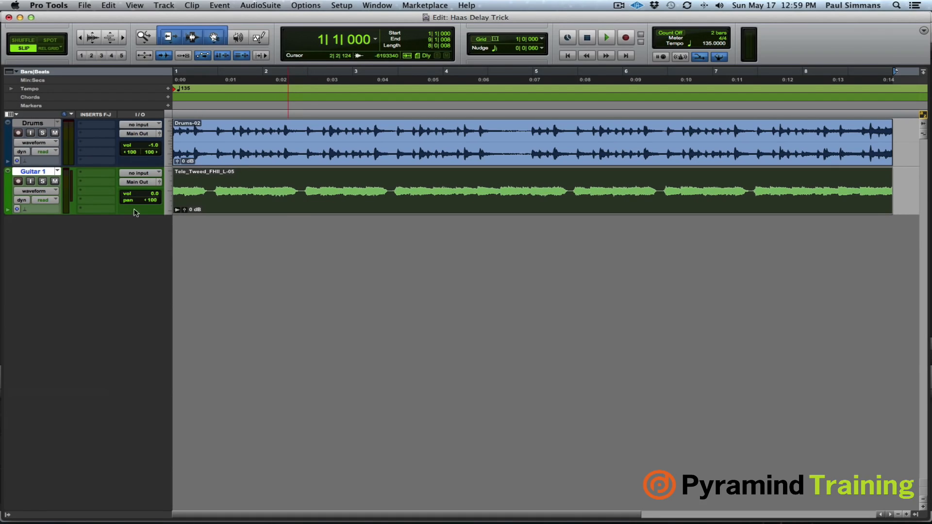
{"action": "left_click", "coordinate": [151, 200], "text": "alt"}
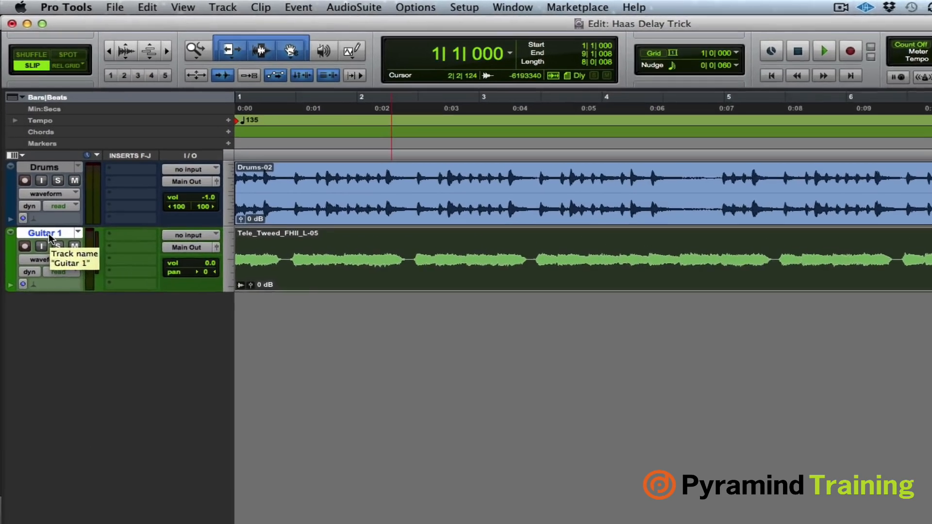
- Duplicate the Guitar 1 track once with all its data, inserted after the selected track
{"action": "right_click", "coordinate": [34, 171]}
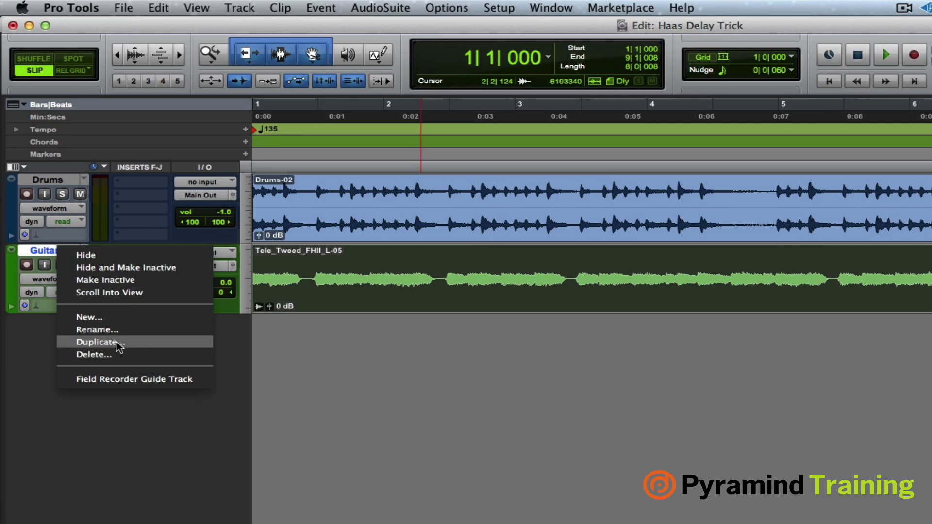
{"action": "left_click", "coordinate": [97, 342]}
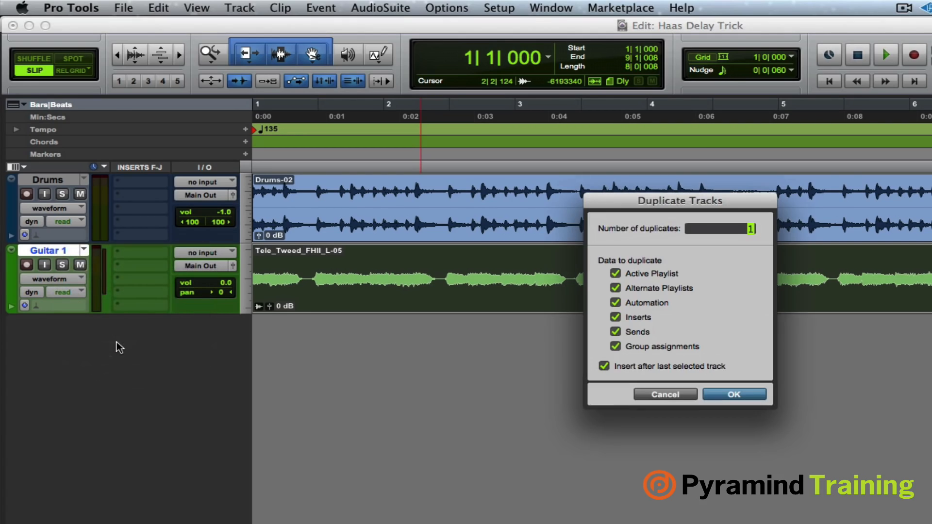
{"action": "left_click", "coordinate": [735, 394]}
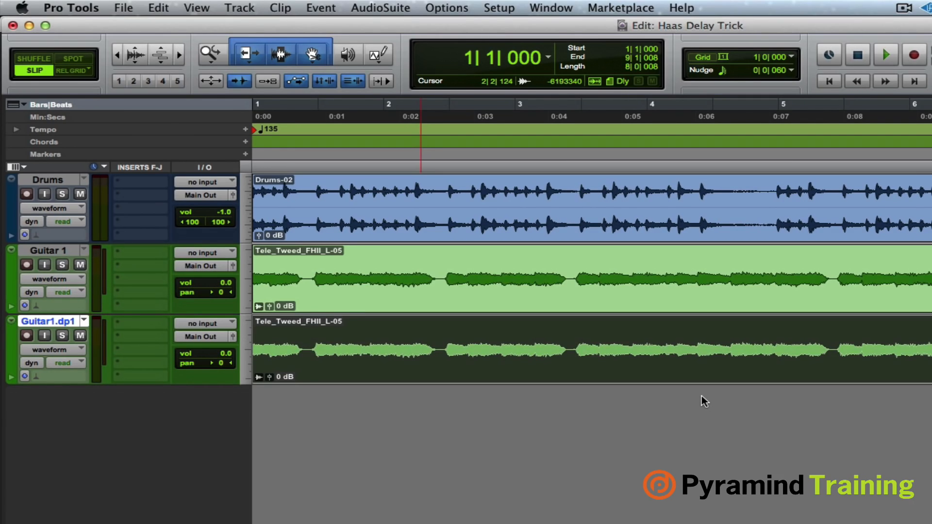
- Pan Guitar 1 to 100 left and its duplicate to 100 right, and audition the mix
{"action": "left_click_drag", "start_coordinate": [222, 292], "coordinate": [221, 293]}
{"action": "left_click_drag", "start_coordinate": [209, 295], "coordinate": [186, 297]}
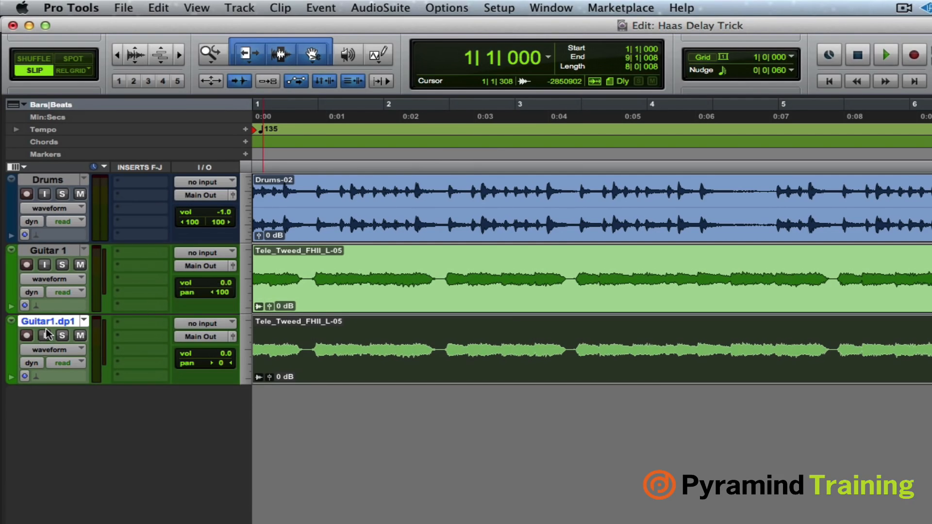
{"action": "left_click_drag", "start_coordinate": [230, 369], "coordinate": [313, 367]}
{"action": "key", "text": "space"}
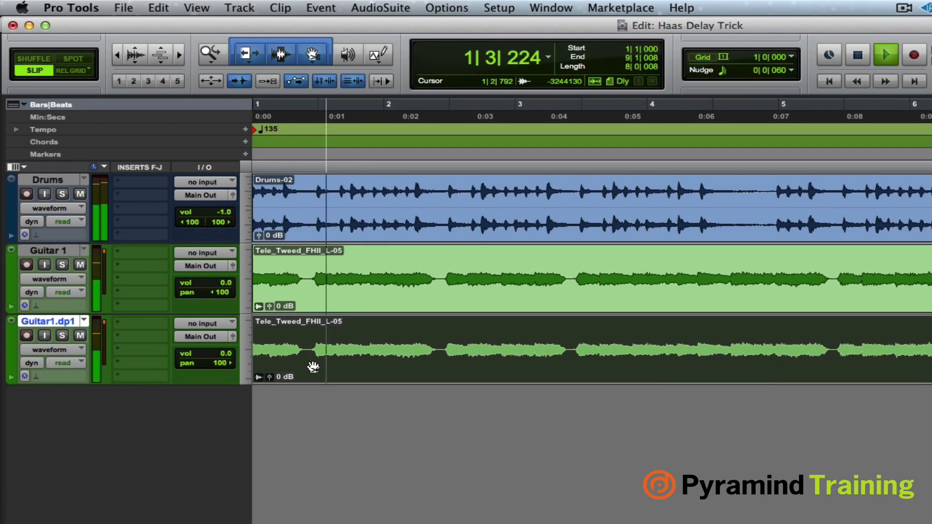
{"action": "key", "text": "space"}
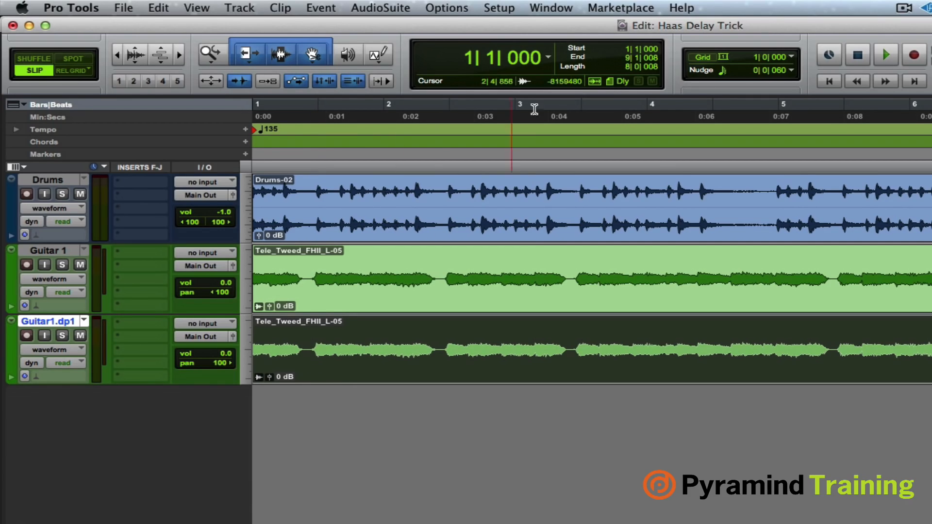
- Set the nudge scale to Min:Secs with a value of 10 msec
{"action": "left_click", "coordinate": [790, 71]}
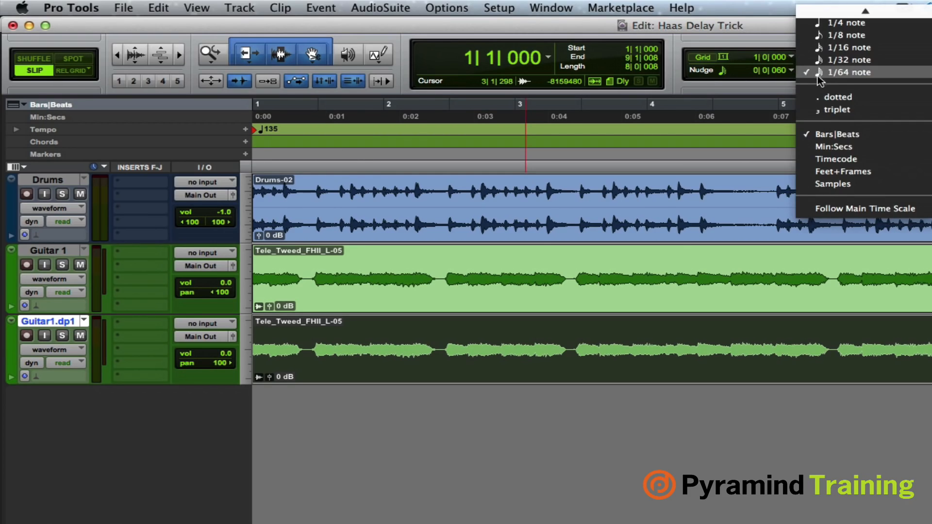
{"action": "left_click", "coordinate": [834, 146]}
{"action": "left_click", "coordinate": [792, 71]}
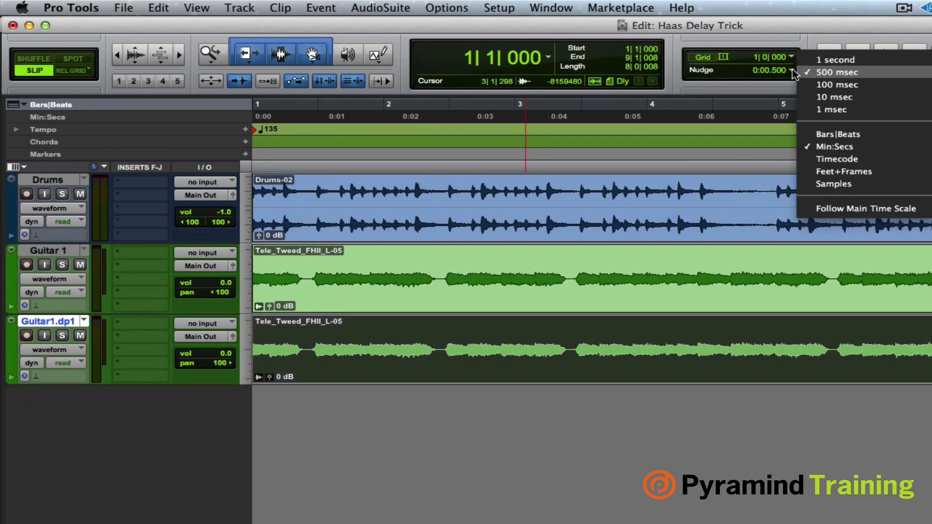
{"action": "left_click", "coordinate": [837, 98]}
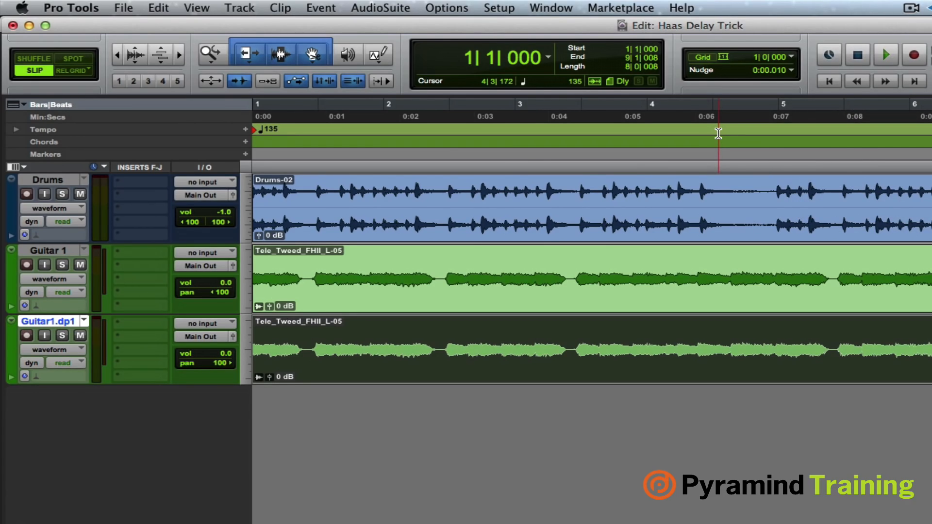
- Nudge the duplicate guitar clip 20 ms later and audition the mix from the session start
{"action": "key", "text": "KP_Add"}
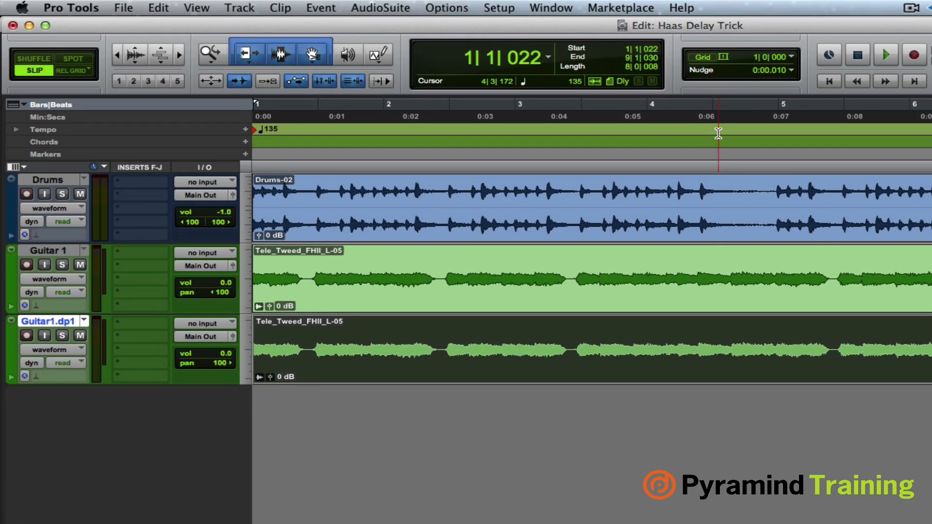
{"action": "key", "text": "KP_Add"}
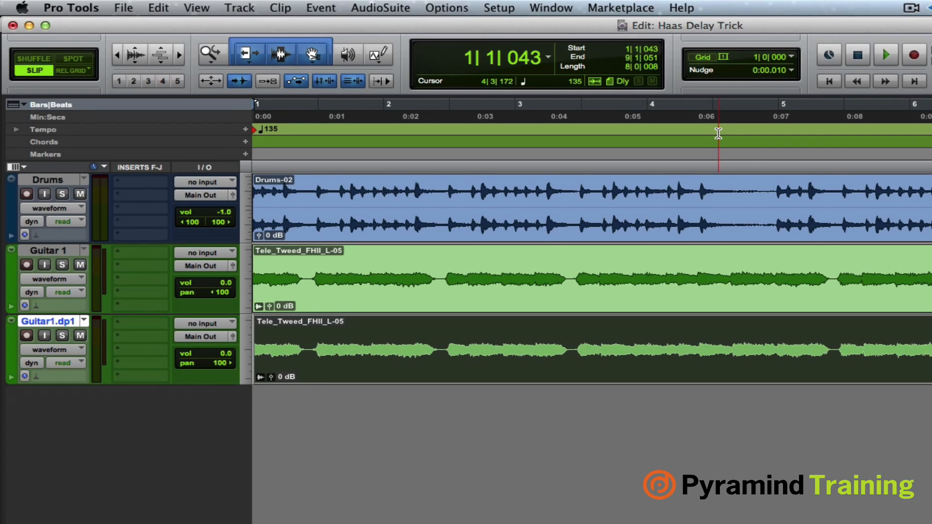
{"action": "key", "text": "Return"}
{"action": "key", "text": "space"}
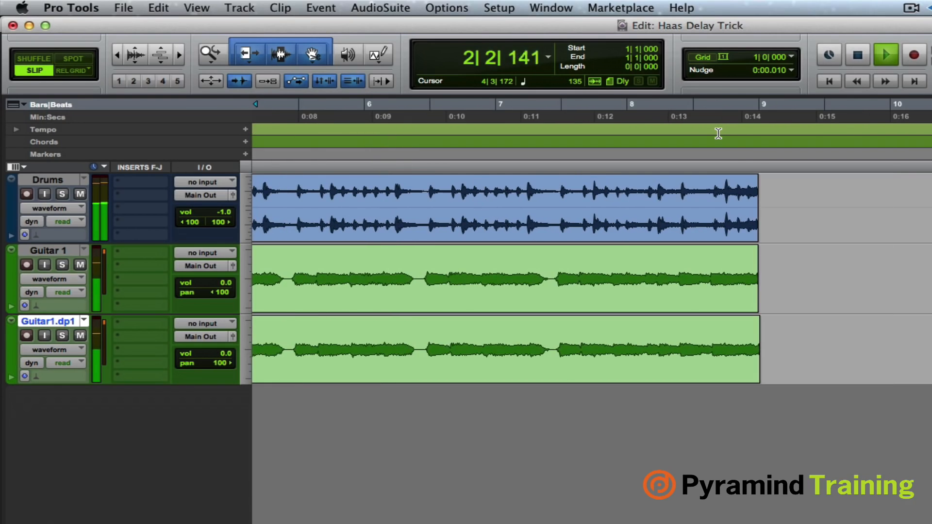
{"action": "scroll", "coordinate": [525, 262], "scroll_direction": "left", "scroll_amount": 10}
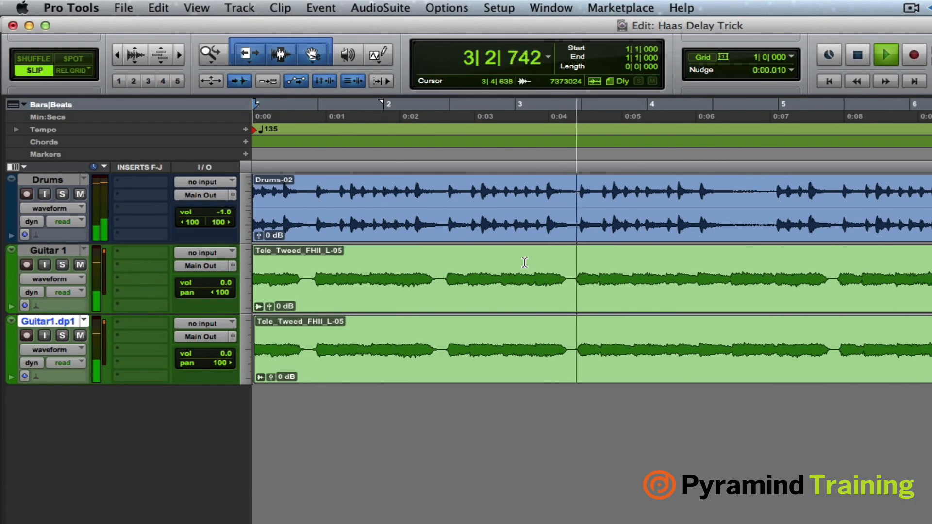
{"action": "key", "text": "space"}
- Nudge only the duplicate guitar clip another 10 ms later and audition the mix from the session start
{"action": "left_click", "coordinate": [652, 360]}
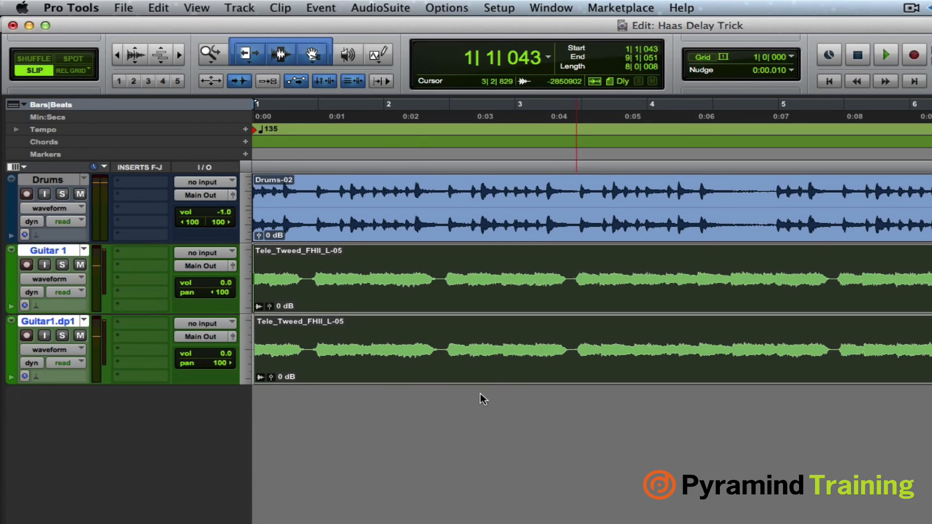
{"action": "left_click", "coordinate": [71, 321]}
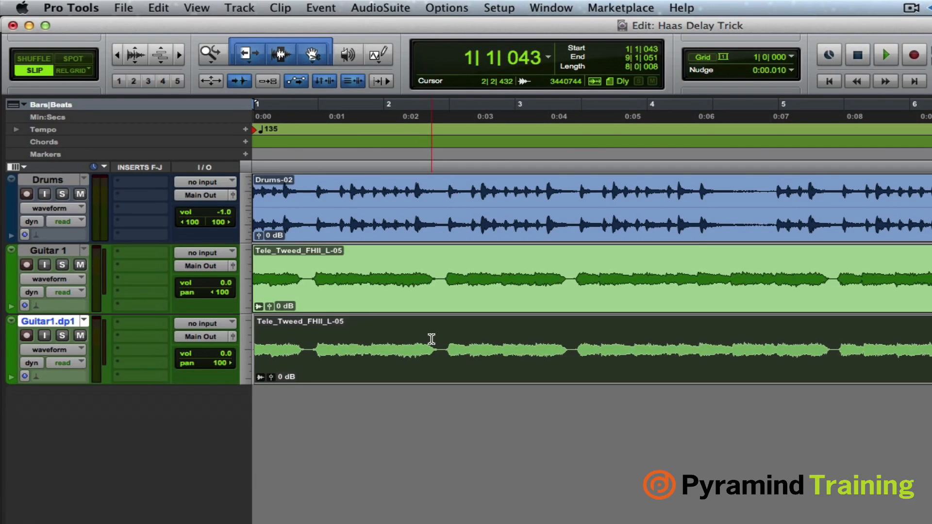
{"action": "key", "text": "KP_Add"}
{"action": "key", "text": "Return"}
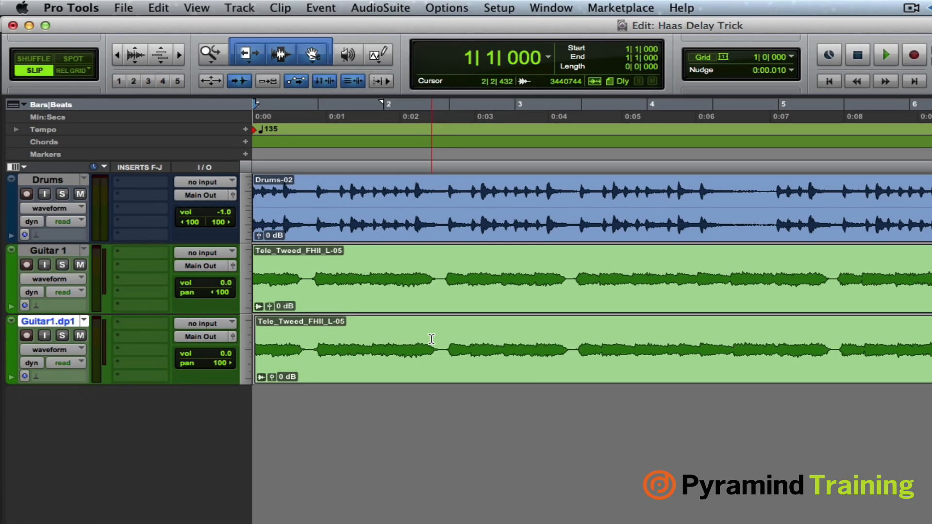
{"action": "key", "text": "space"}
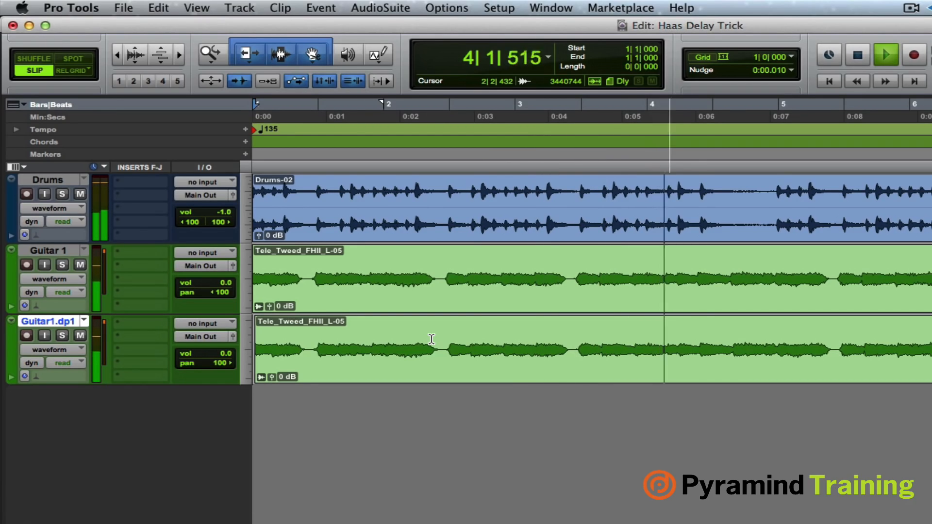
{"action": "key", "text": "space"}
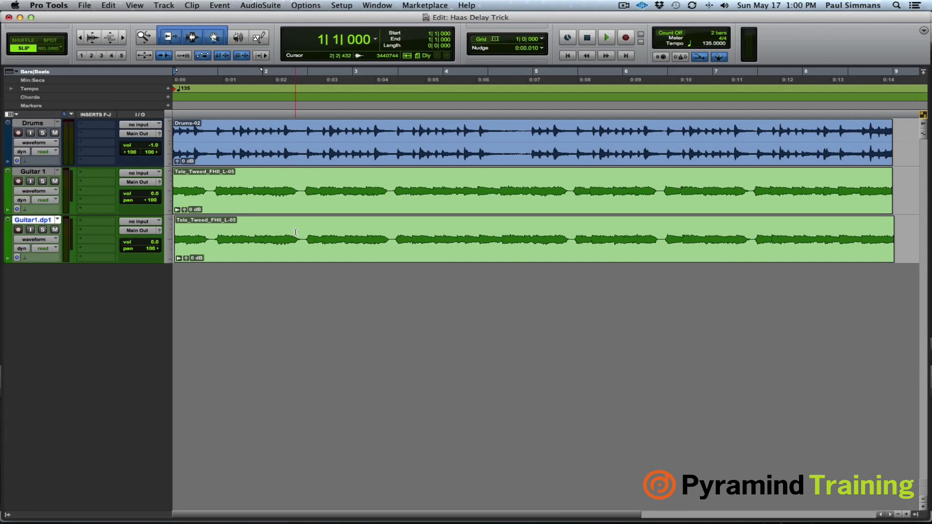
- Show the hidden Guitar 2 track, make it active, and hide the track list again
{"action": "left_click", "coordinate": [8, 514]}
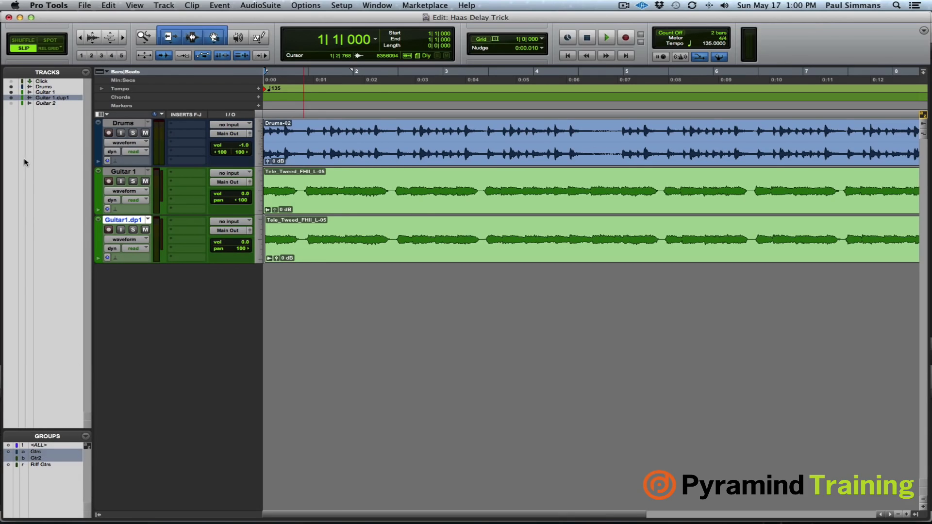
{"action": "left_click", "coordinate": [11, 102]}
{"action": "left_click", "coordinate": [122, 270]}
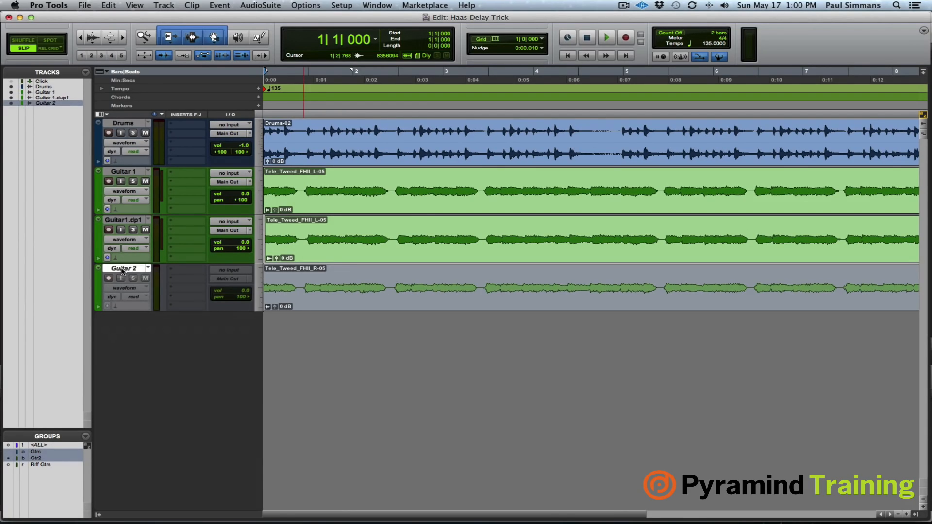
{"action": "right_click", "coordinate": [122, 270]}
{"action": "left_click", "coordinate": [162, 281]}
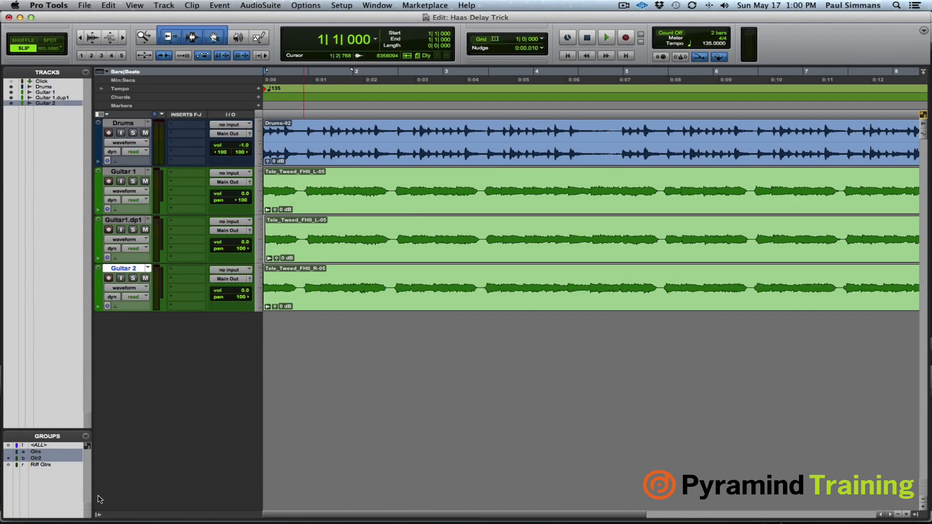
{"action": "left_click", "coordinate": [98, 514]}
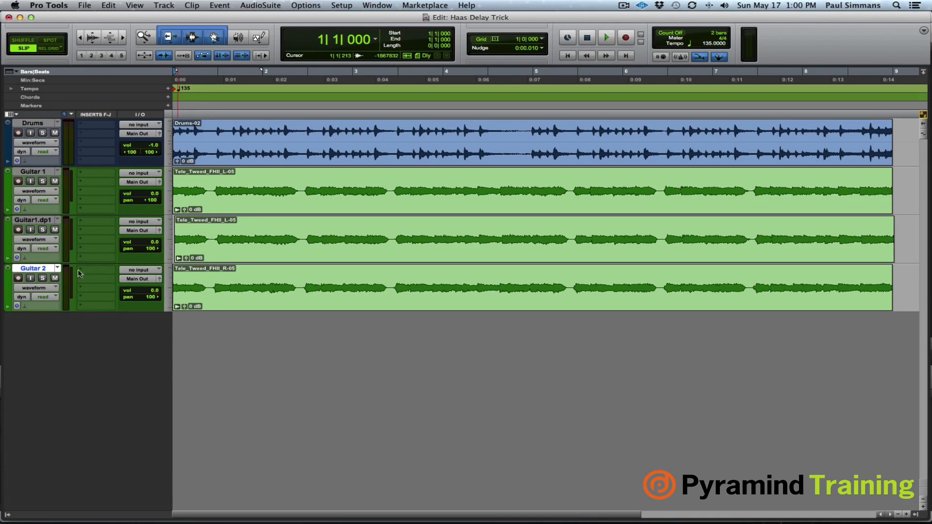
- Duplicate the Guitar 2 track once with all its data and pan the duplicate 100 left
{"action": "right_click", "coordinate": [44, 269]}
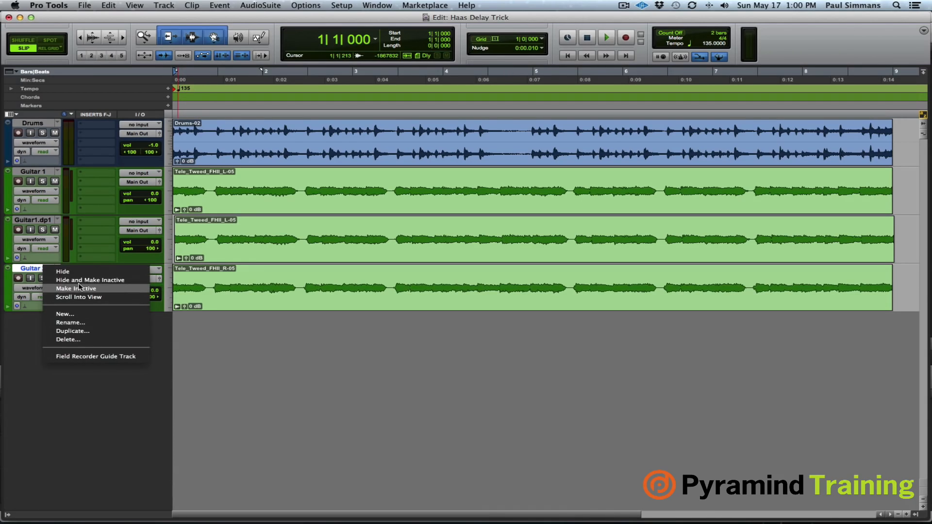
{"action": "left_click", "coordinate": [73, 331]}
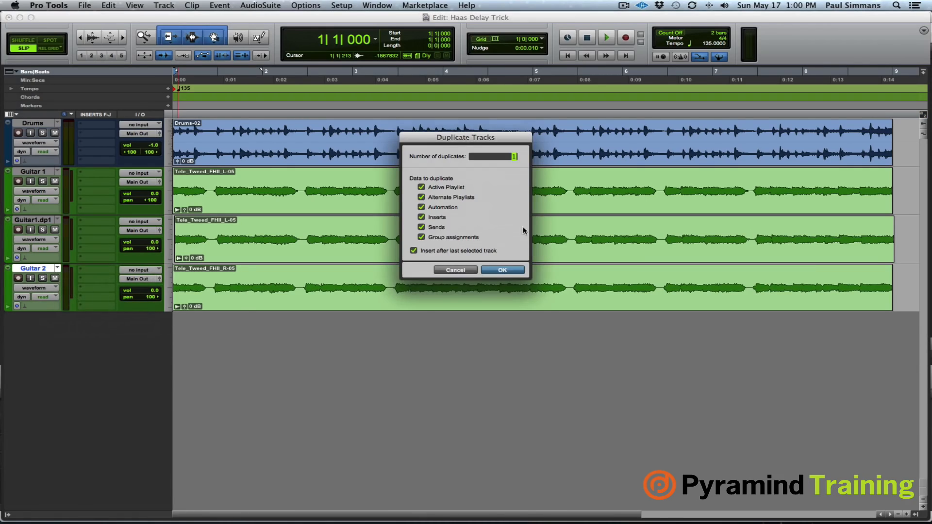
{"action": "left_click", "coordinate": [502, 271]}
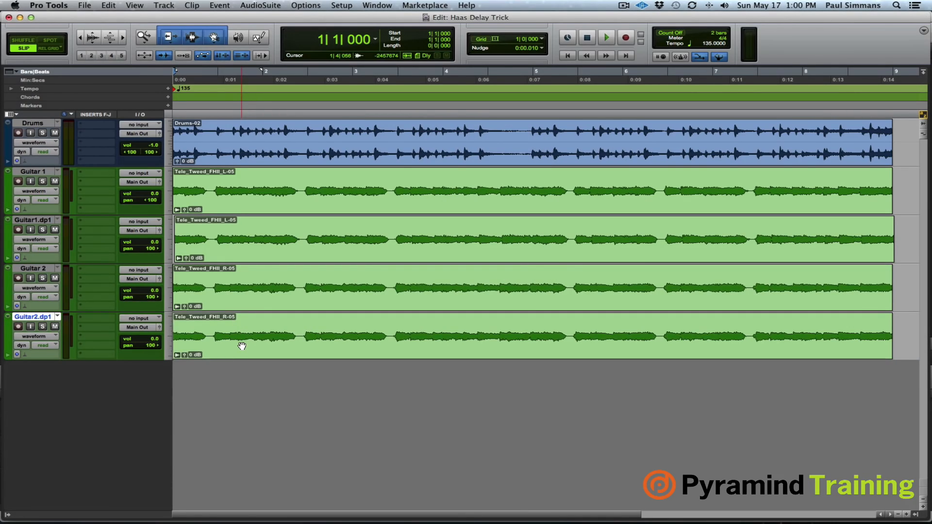
{"action": "left_click_drag", "start_coordinate": [153, 346], "coordinate": [88, 348]}
- Nudge only the Guitar 2 duplicate's clip 30 ms later and audition the mix from the session start
{"action": "left_click", "coordinate": [219, 355]}
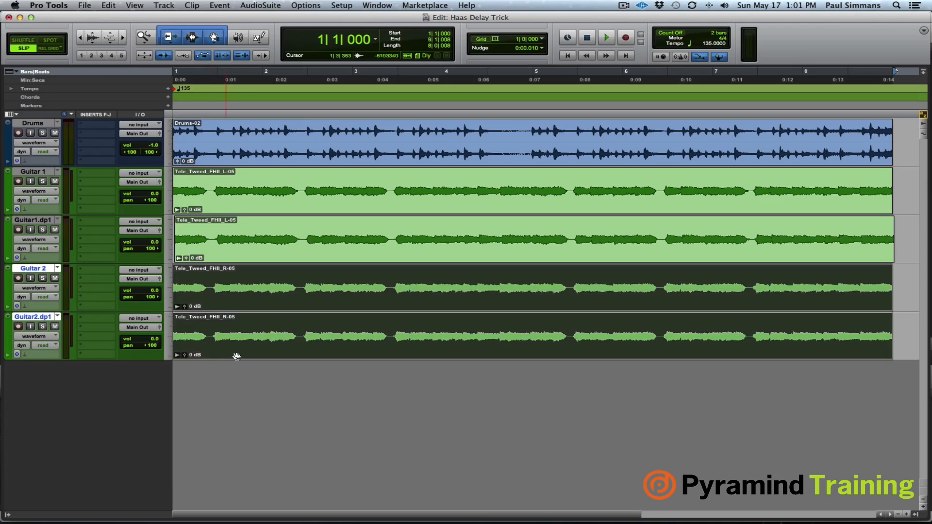
{"action": "left_click", "coordinate": [38, 315]}
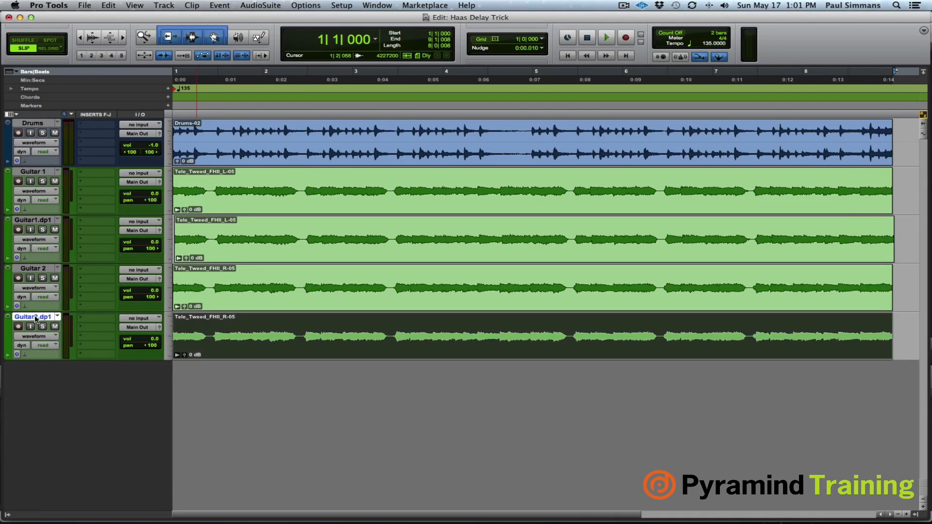
{"action": "key", "text": "KP_Add"}
{"action": "key", "text": "KP_Add"}
{"action": "key", "text": "KP_Add"}
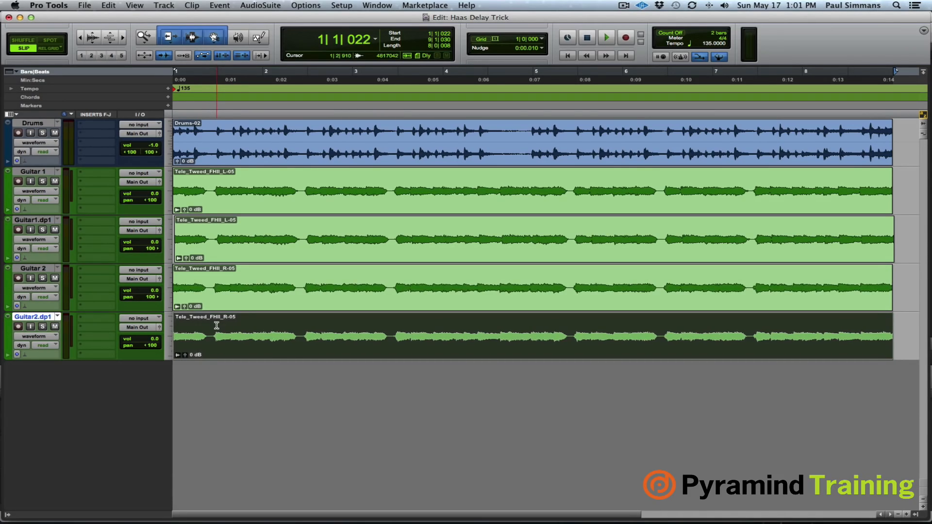
{"action": "key", "text": "Return"}
{"action": "key", "text": "space"}
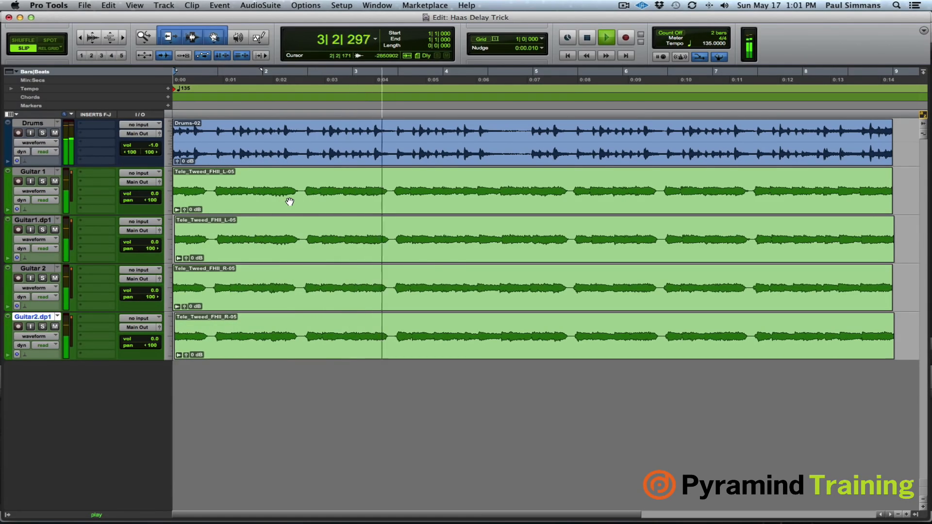
{"action": "key", "text": "space"}
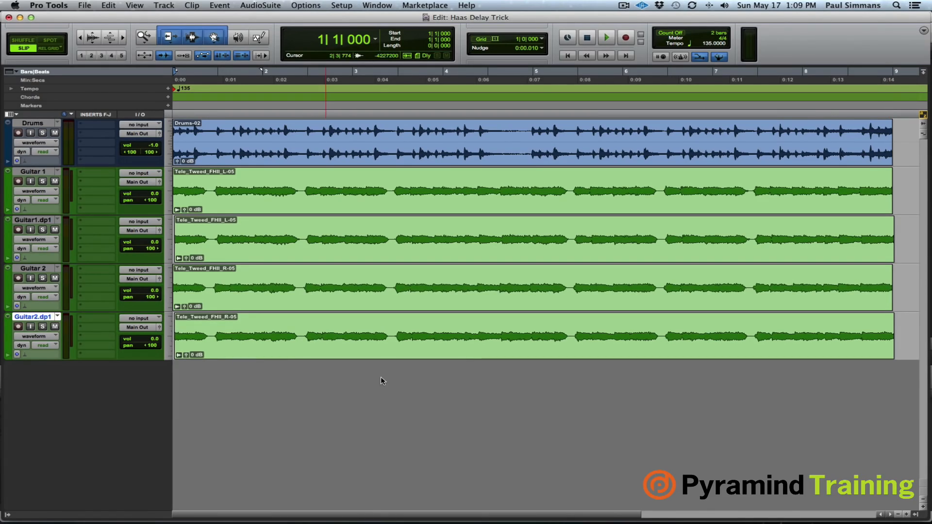
- Delete the duplicate tracks of Guitar 1 and Guitar 2
{"action": "left_click", "coordinate": [38, 221], "text": "super"}
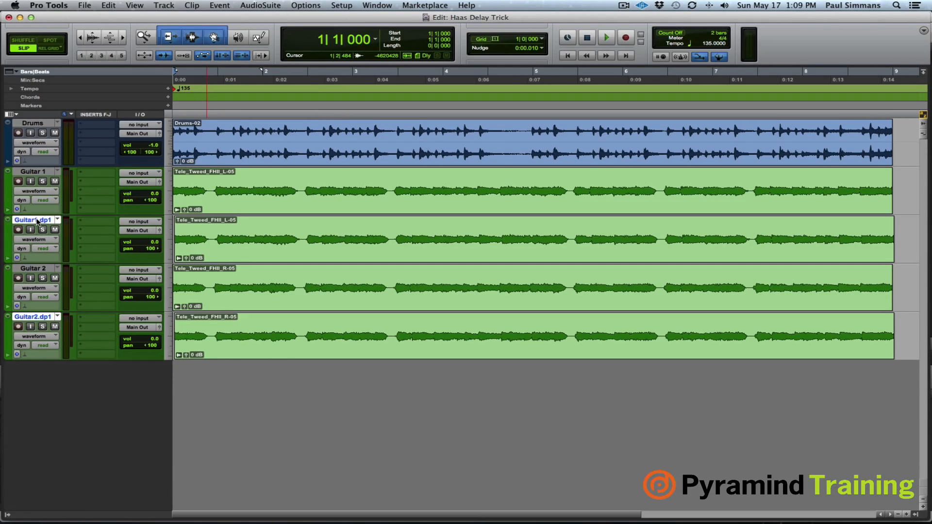
{"action": "right_click", "coordinate": [37, 221]}
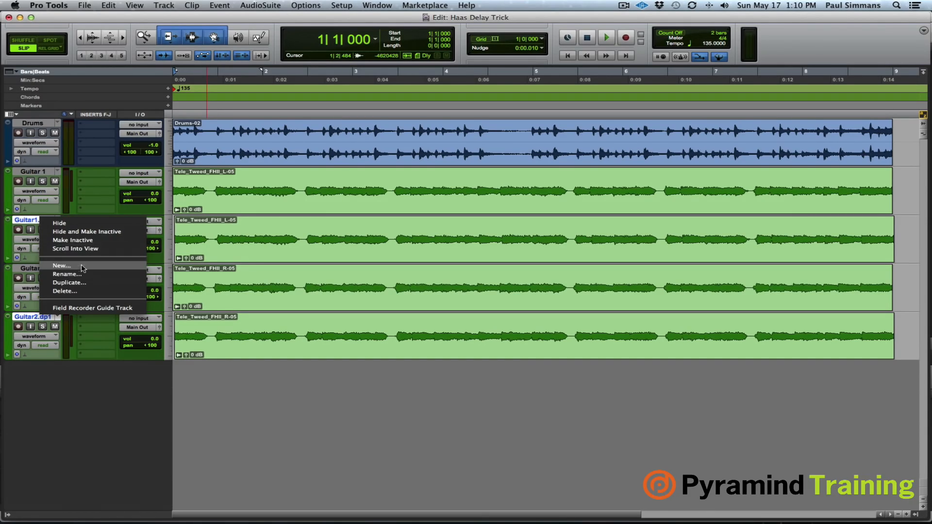
{"action": "left_click", "coordinate": [77, 292]}
{"action": "key", "text": "Return"}
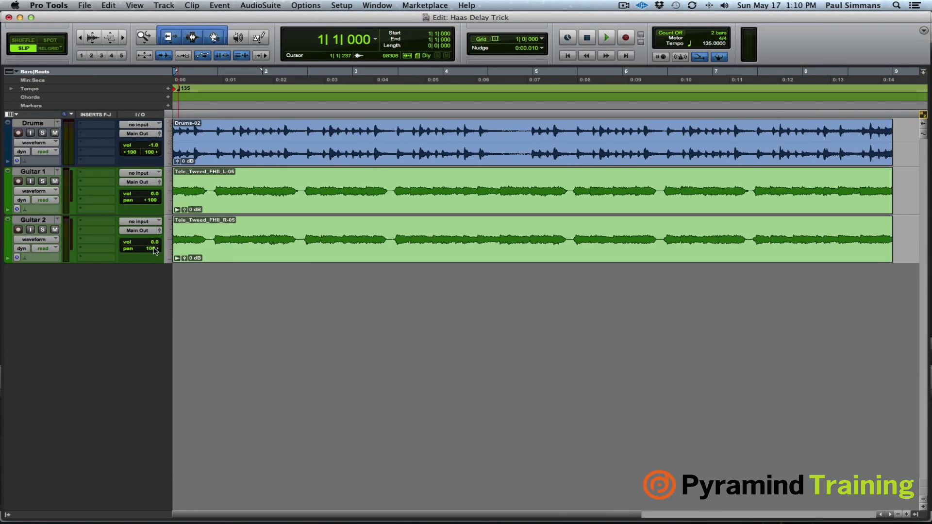
- Mute Guitar 2, center the pan of Guitar 1 at 0, and audition the mix
{"action": "left_click", "coordinate": [55, 229]}
{"action": "key", "text": "space"}
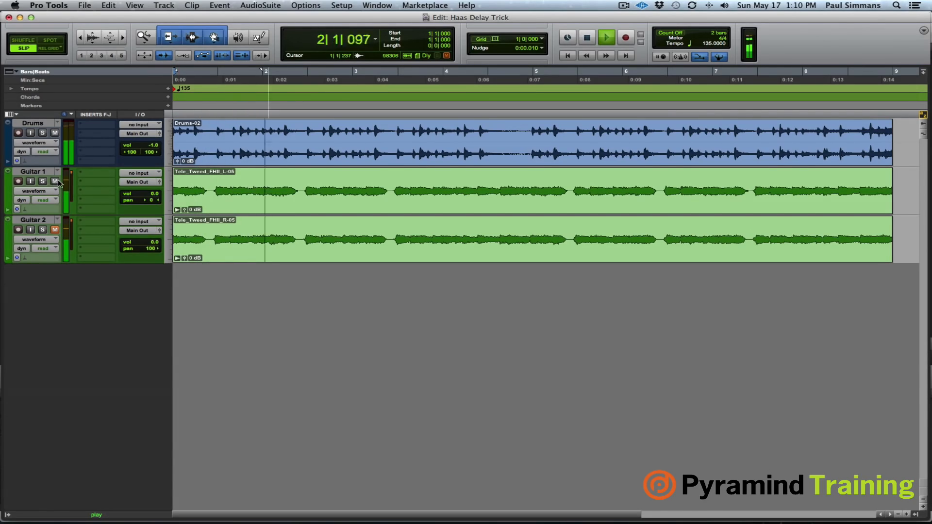
{"action": "key", "text": "space"}
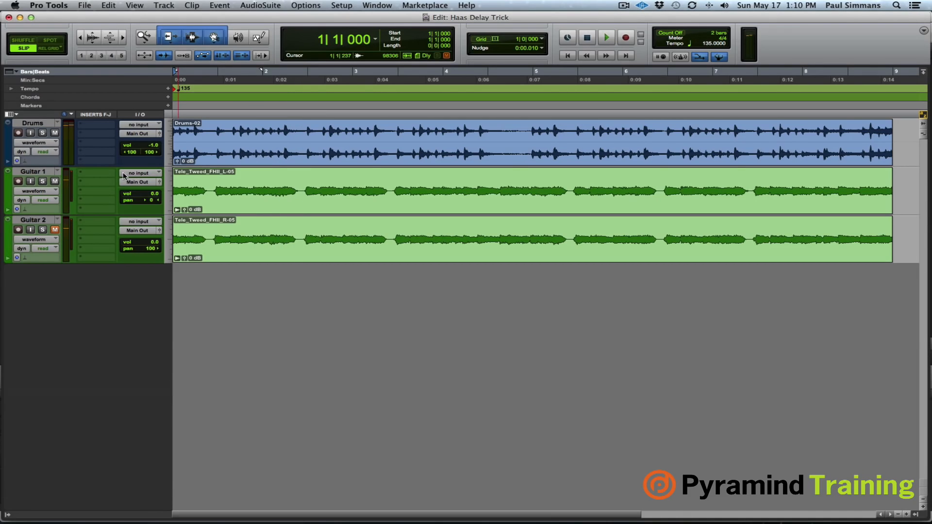
- Insert the Mod Delay III (mono/stereo) plug-in on Guitar 1 and turn off its tempo sync
{"action": "left_click", "coordinate": [104, 173]}
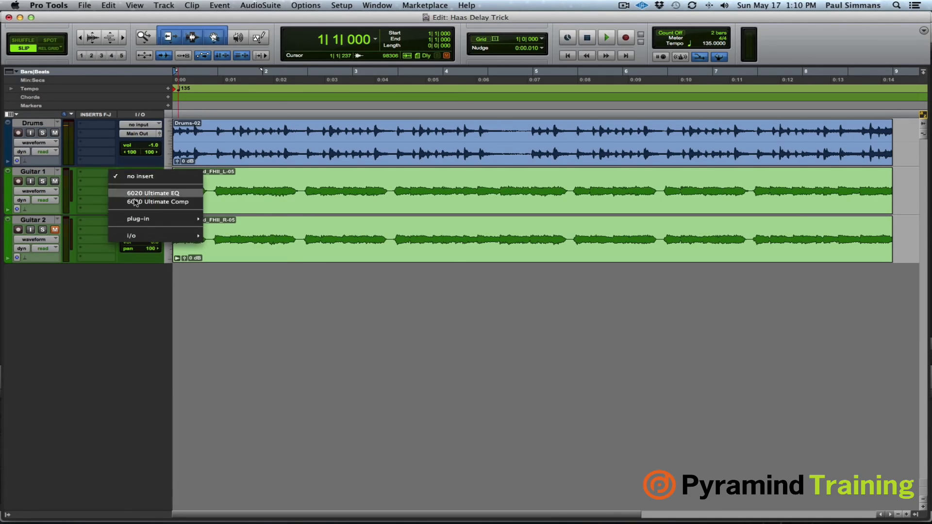
{"action": "mouse_move", "coordinate": [146, 219]}
{"action": "mouse_move", "coordinate": [248, 257]}
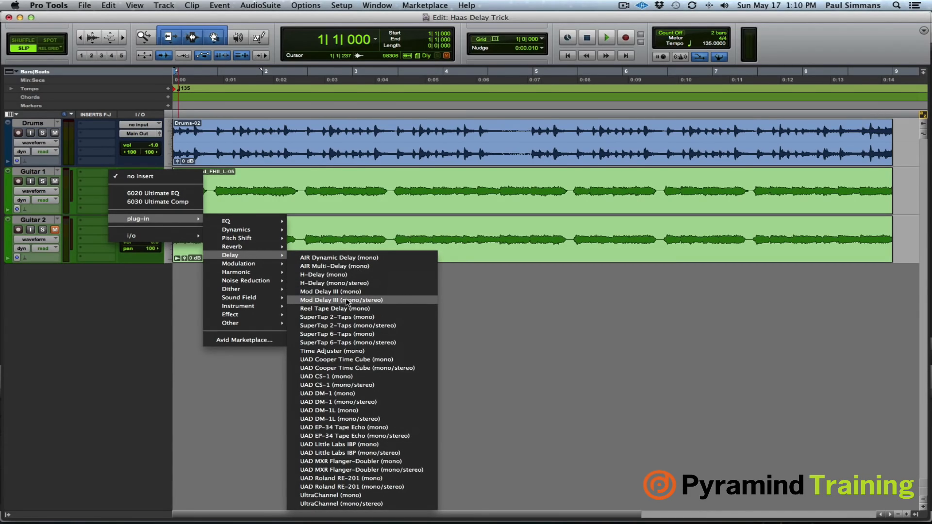
{"action": "left_click", "coordinate": [347, 301]}
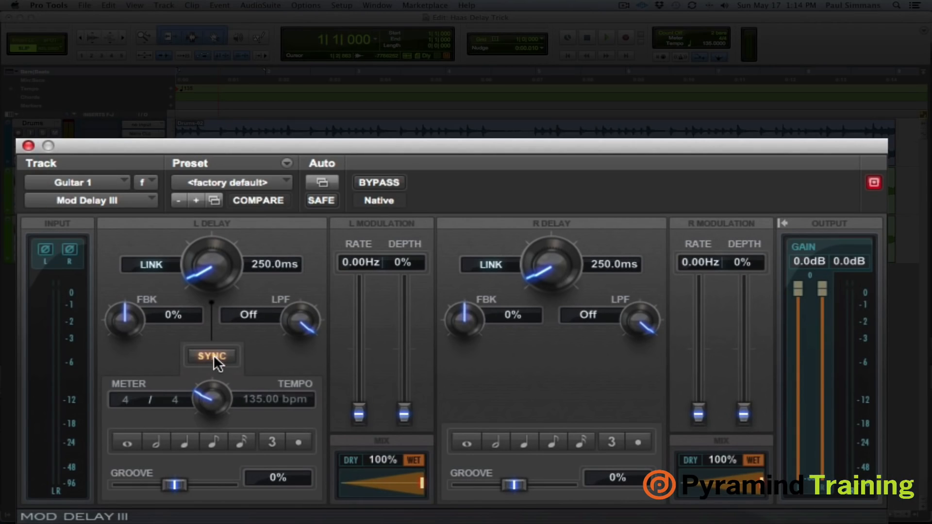
{"action": "left_click", "coordinate": [331, 376]}
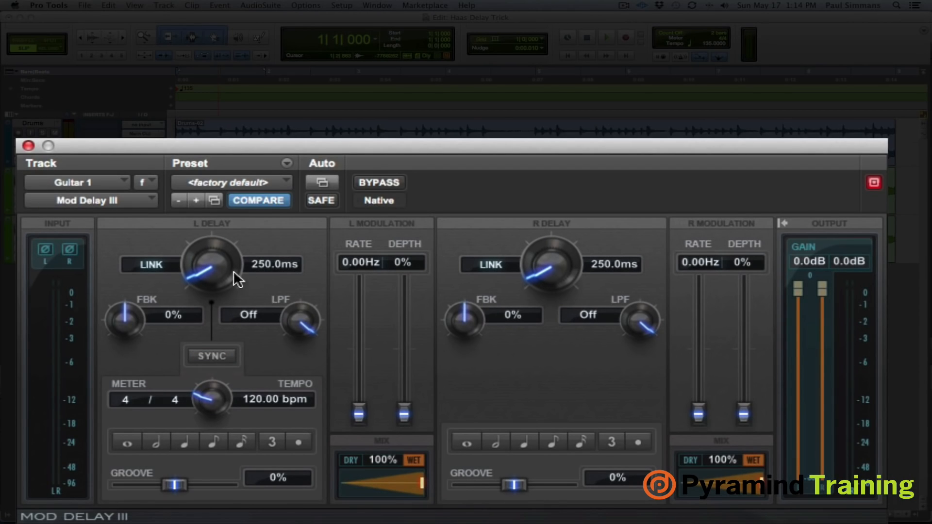
- Set Guitar 1's left delay to 0 ms and right delay to 30 ms, and audition the mix
{"action": "left_click", "coordinate": [278, 268]}
{"action": "type", "text": "0"}
{"action": "key", "text": "Return"}
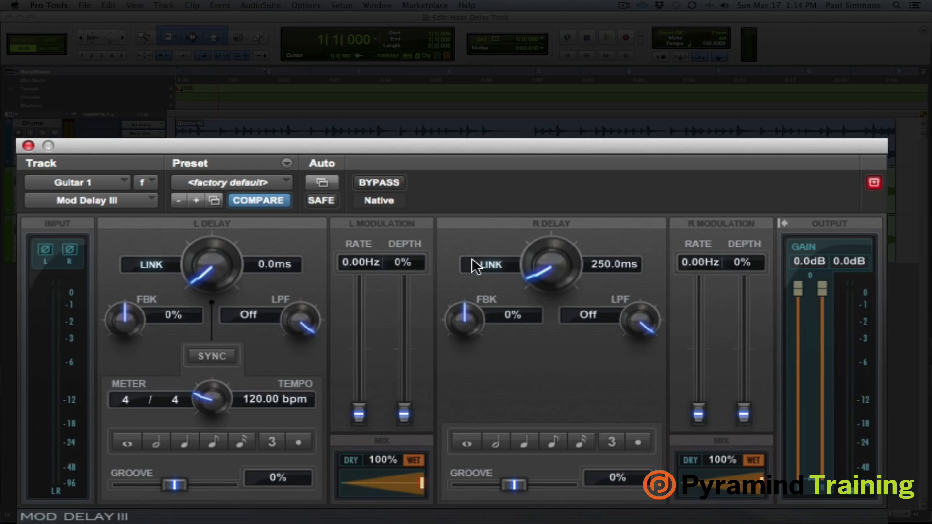
{"action": "left_click", "coordinate": [614, 267]}
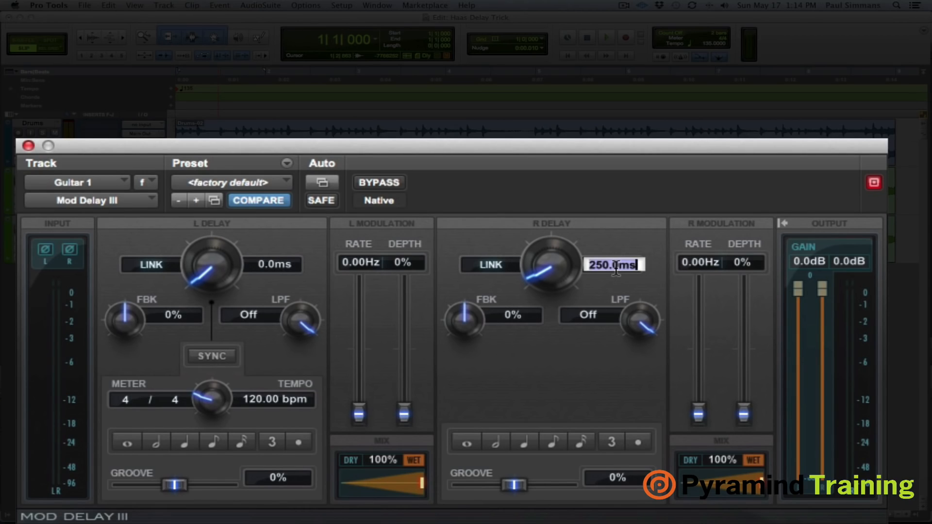
{"action": "type", "text": "30"}
{"action": "key", "text": "Return"}
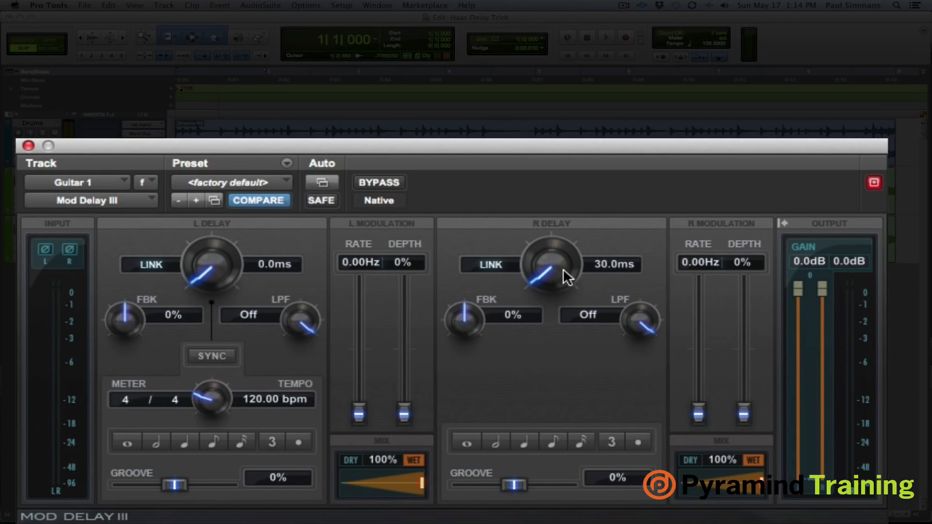
{"action": "key", "text": "space"}
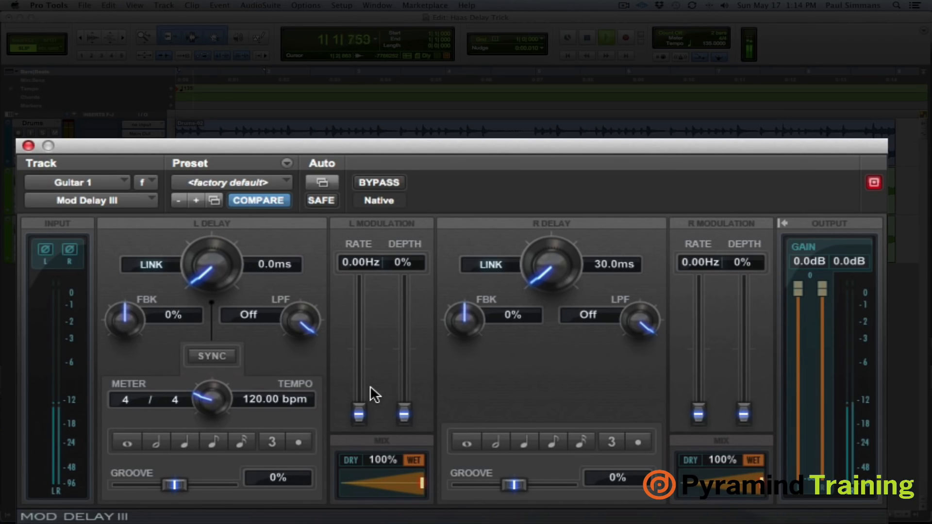
{"action": "key", "text": "space"}
- Audition Guitar 1 with the right delay set in turn to 10, 20, 30 and finally 40 ms
{"action": "left_click", "coordinate": [611, 264]}
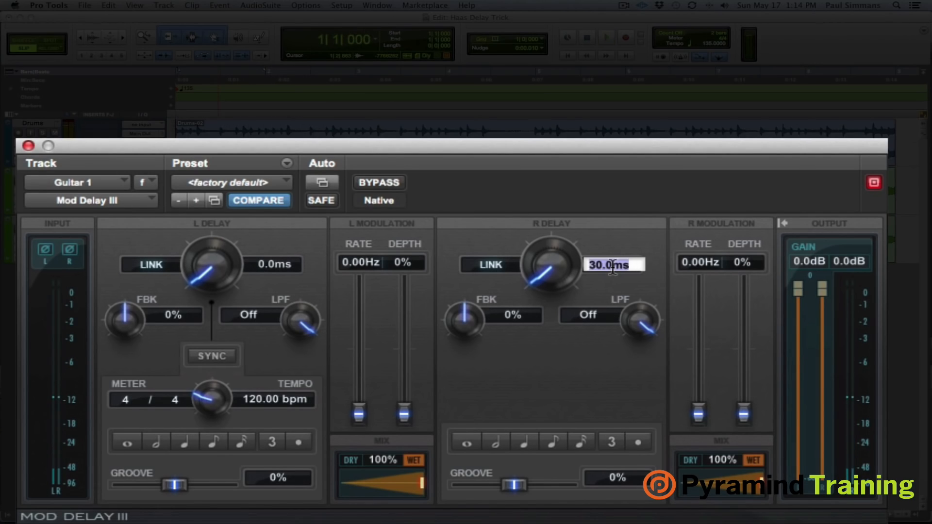
{"action": "type", "text": "10"}
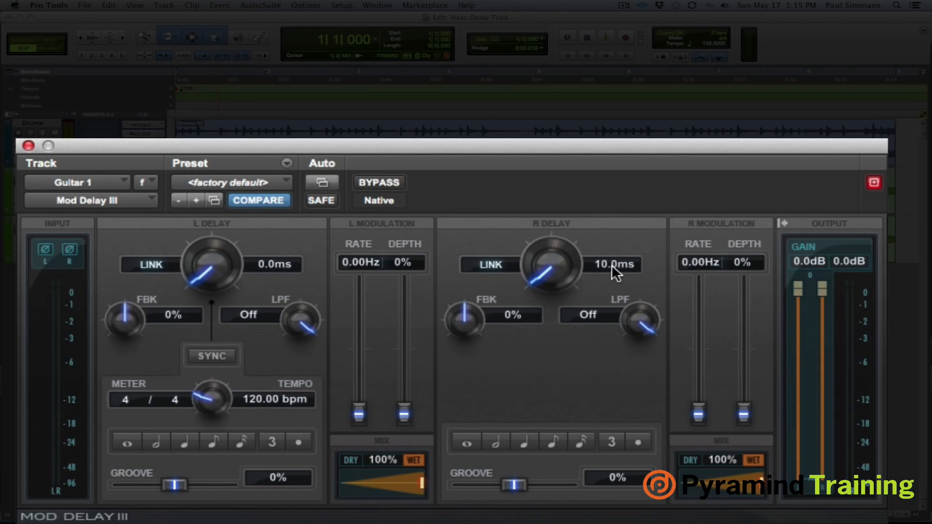
{"action": "key", "text": "space"}
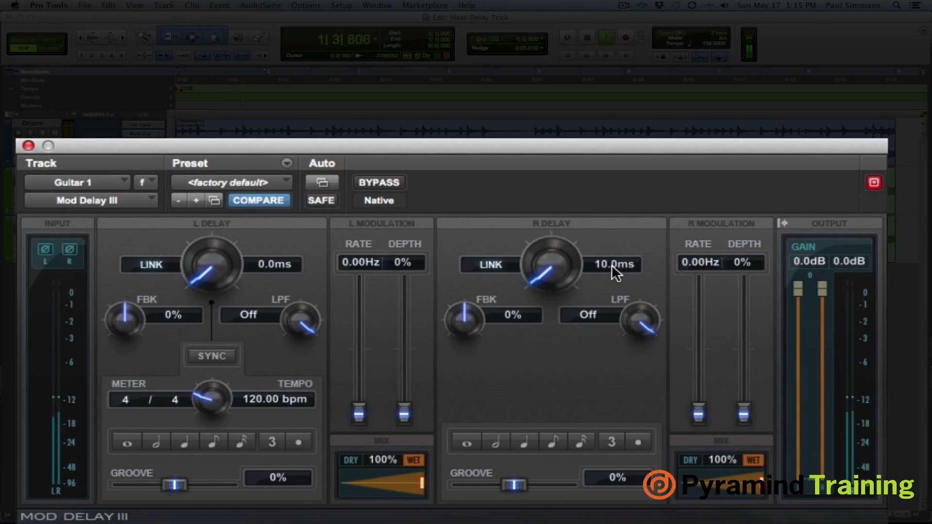
{"action": "left_click", "coordinate": [611, 264]}
{"action": "type", "text": "20"}
{"action": "key", "text": "Return"}
{"action": "left_click", "coordinate": [611, 264]}
{"action": "type", "text": "30"}
{"action": "key", "text": "Return"}
{"action": "left_click", "coordinate": [612, 264]}
{"action": "type", "text": "40"}
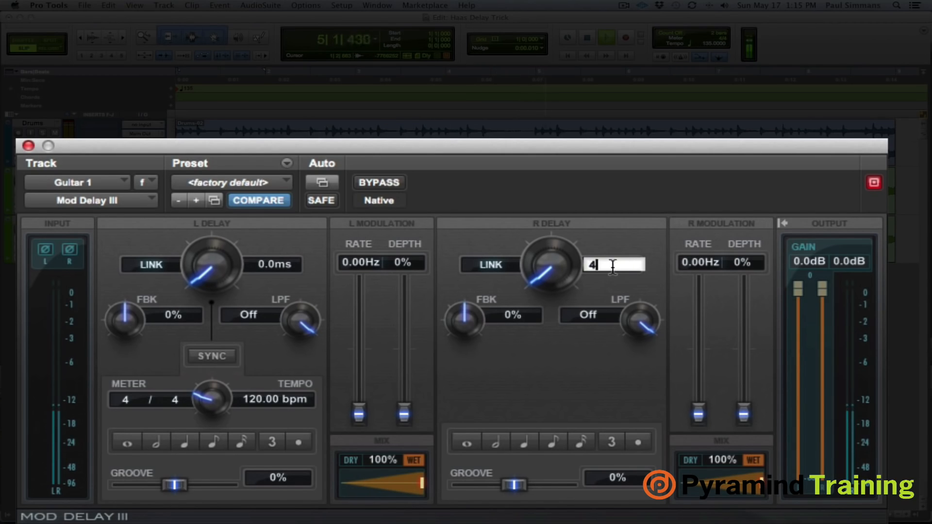
{"action": "key", "text": "Return"}
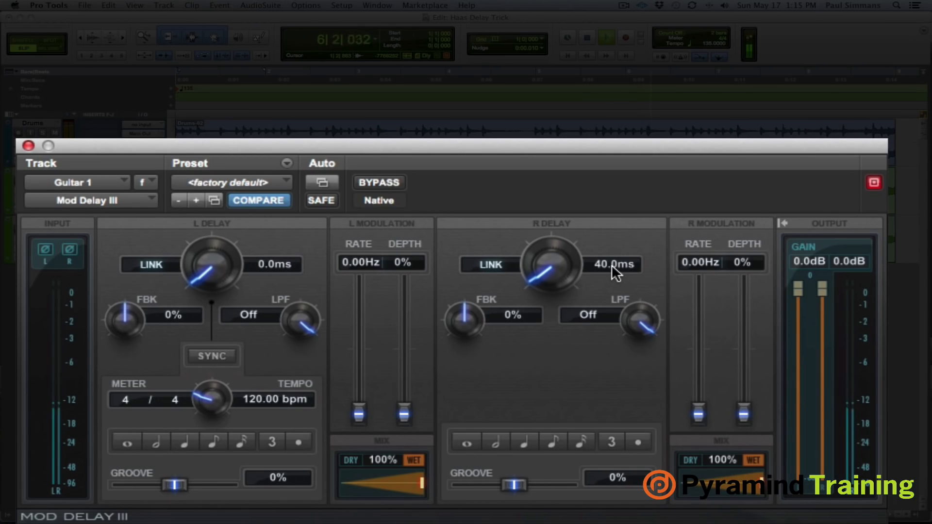
{"action": "key", "text": "space"}
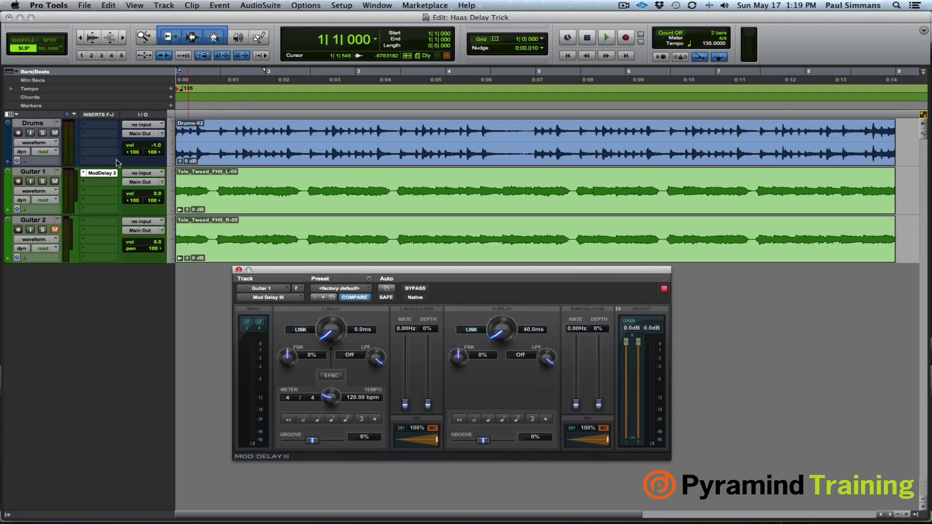
- Copy the Mod Delay III insert from Guitar 1 to Guitar 2 and set the copy's left delay to 40 ms
{"action": "left_click_drag", "start_coordinate": [106, 174], "coordinate": [107, 223]}
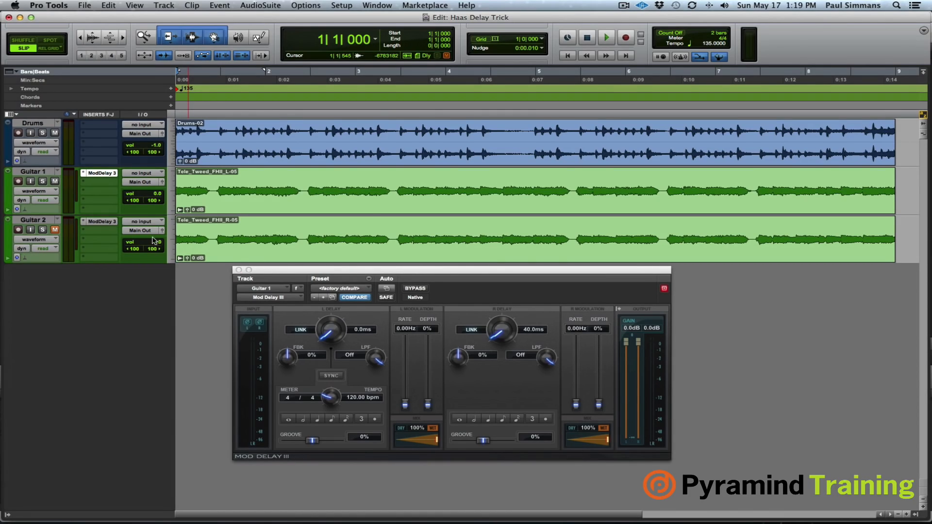
{"action": "left_click", "coordinate": [103, 223]}
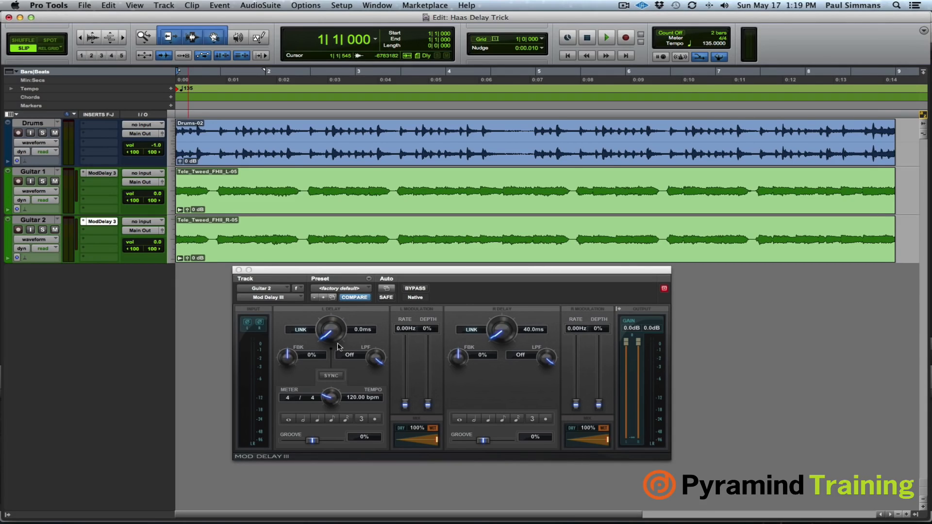
{"action": "left_click", "coordinate": [360, 330]}
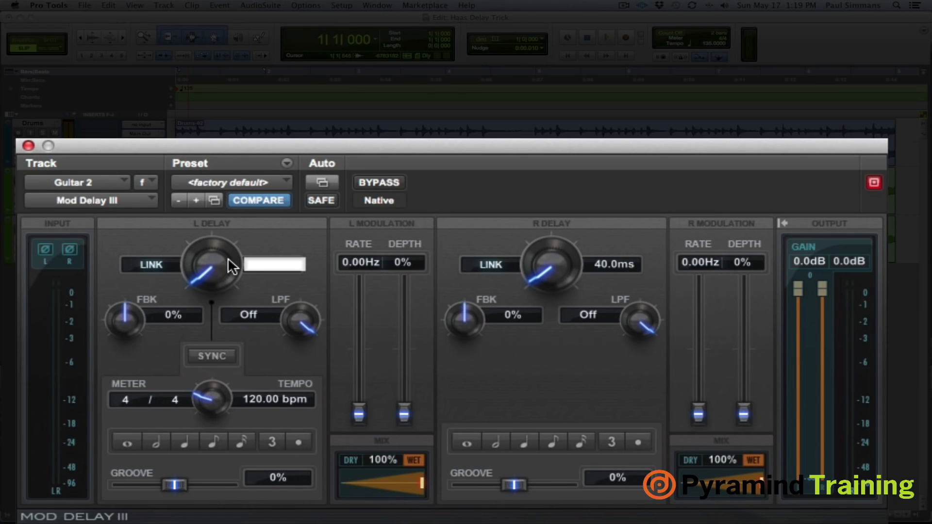
{"action": "type", "text": "40"}
{"action": "key", "text": "Return"}
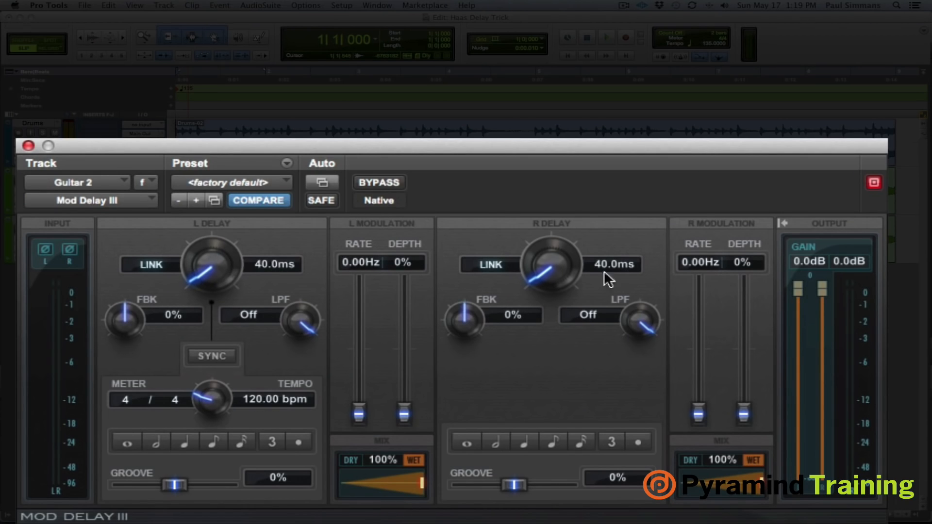
- Set Guitar 2's right delay to 0 ms and briefly audition the mix with both guitars delayed
{"action": "left_click", "coordinate": [624, 267]}
{"action": "type", "text": "0"}
{"action": "key", "text": "Return"}
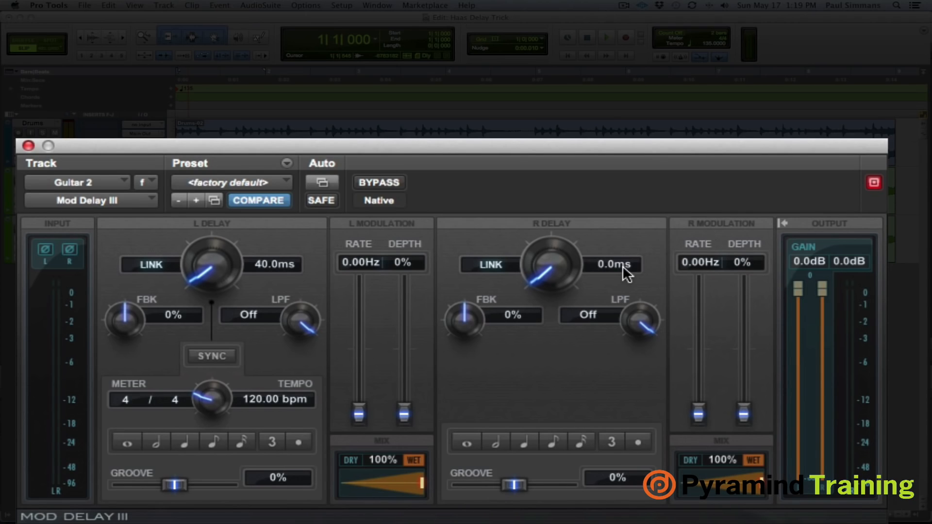
{"action": "key", "text": "space"}
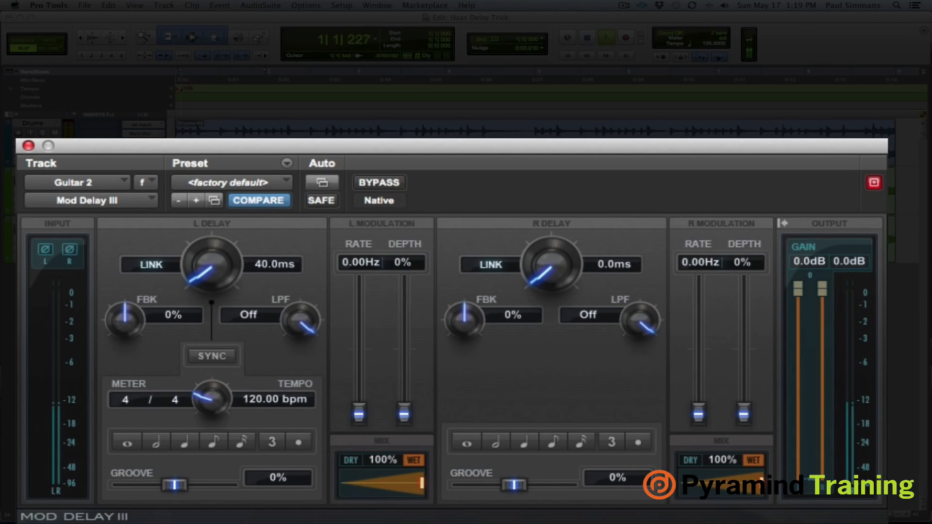
{"action": "key", "text": "space"}
- Shorten the delays on both guitars, setting Guitar 2's left delay and Guitar 1's right delay to 30 ms
{"action": "left_click", "coordinate": [270, 266]}
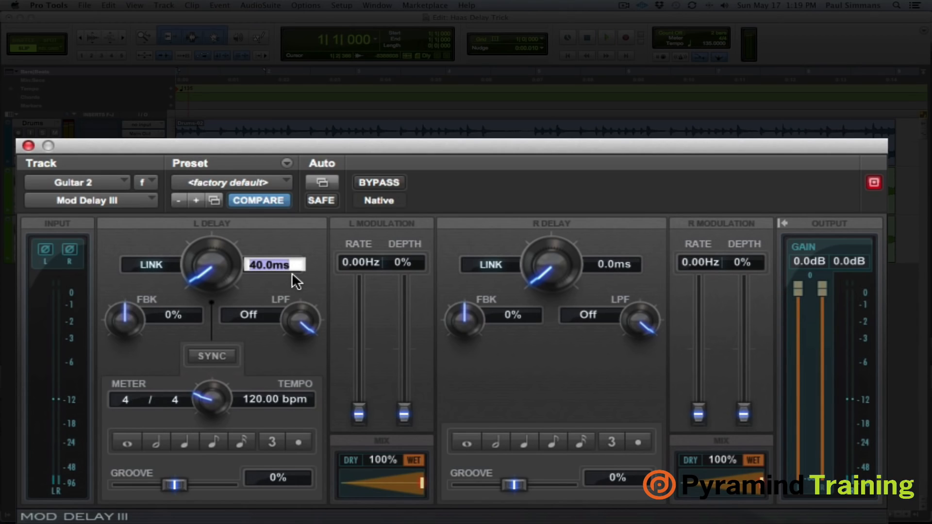
{"action": "type", "text": "30"}
{"action": "key", "text": "Return"}
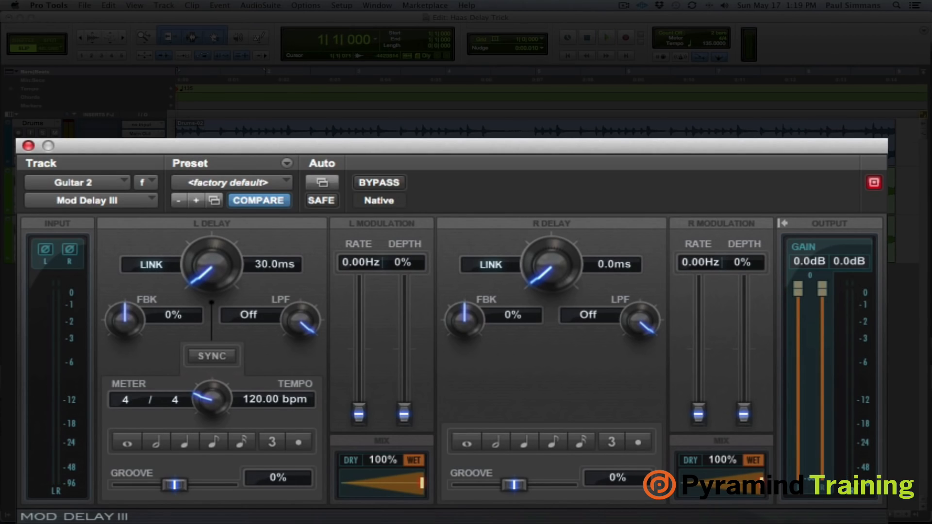
{"action": "left_click", "coordinate": [98, 173]}
{"action": "left_click", "coordinate": [623, 267]}
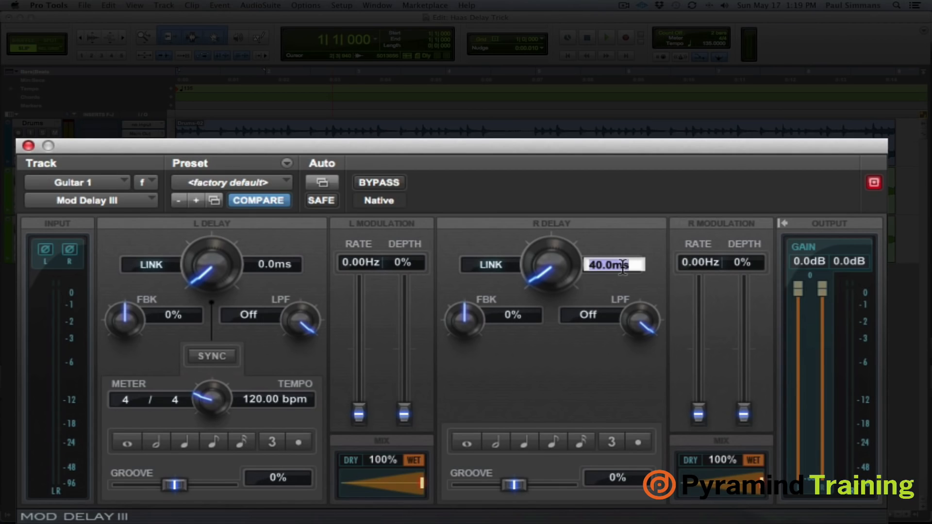
{"action": "type", "text": "30"}
{"action": "key", "text": "Return"}
- Play the mix and compare the sound with the Mod Delay III bypassed and active again
{"action": "key", "text": "space"}
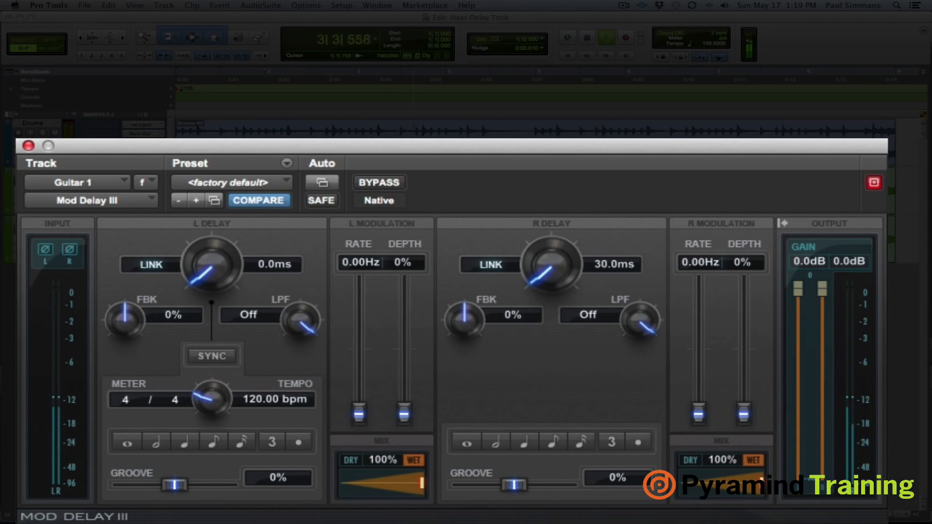
{"action": "key", "text": "shift+d"}
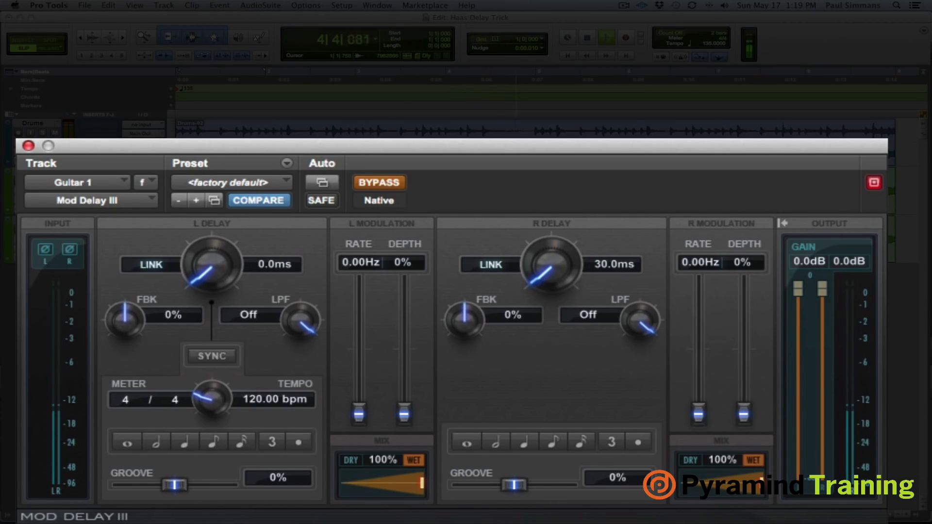
{"action": "key", "text": "shift+d"}
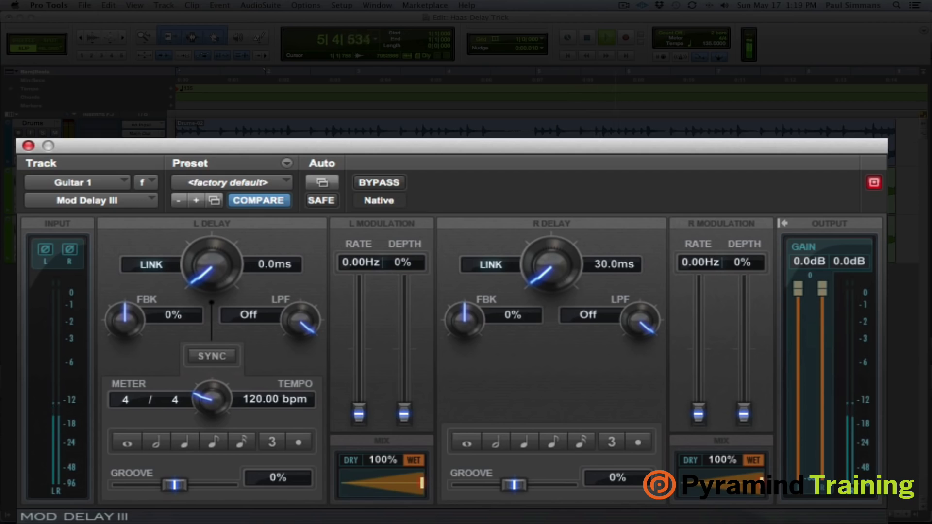